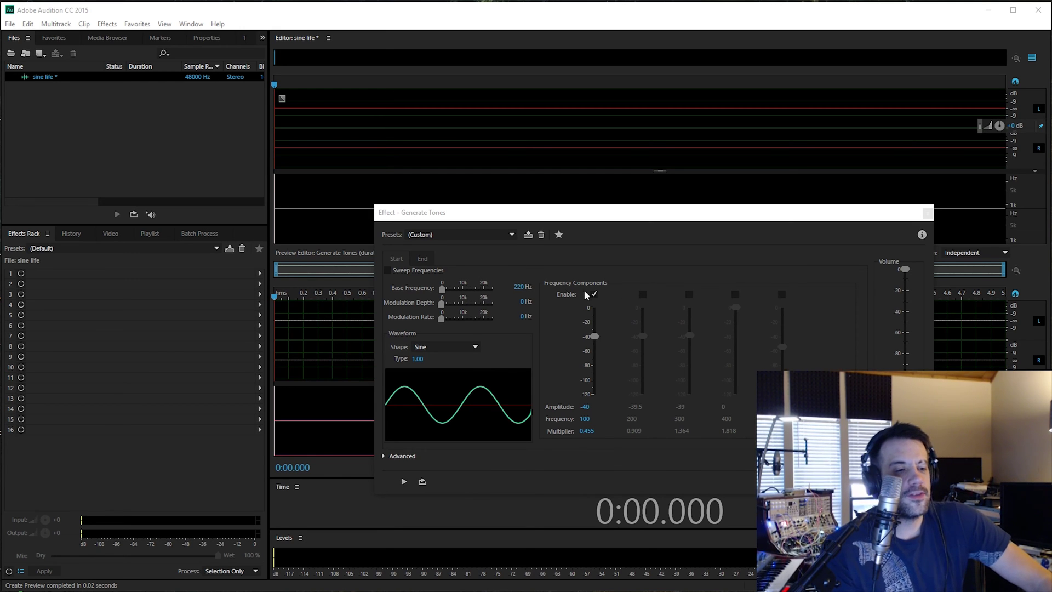
Step: Enable tone components two through five in Generate Tones
click(643, 295)
click(689, 294)
click(735, 295)
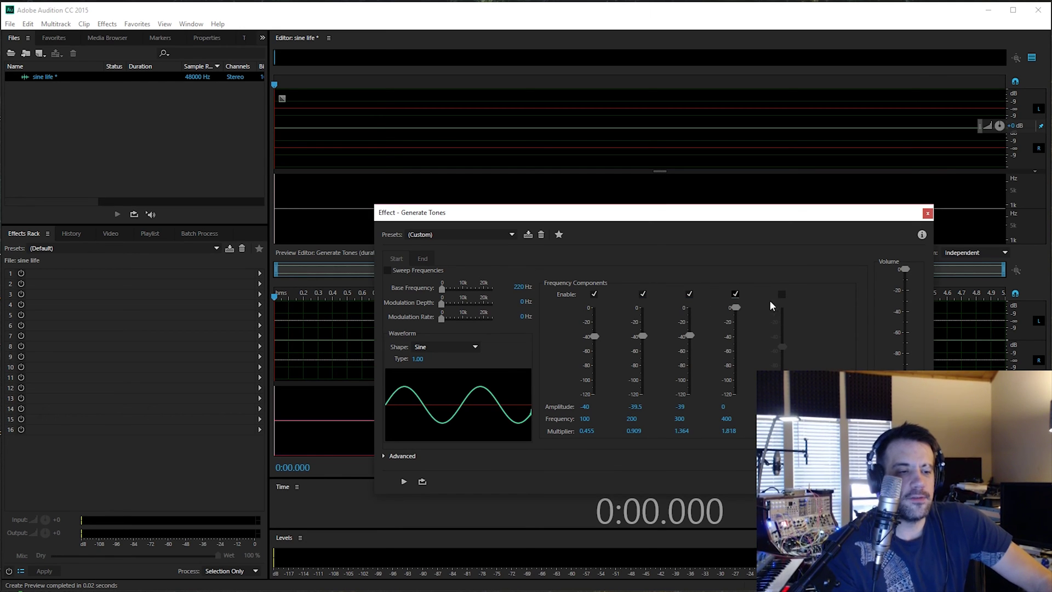
click(782, 294)
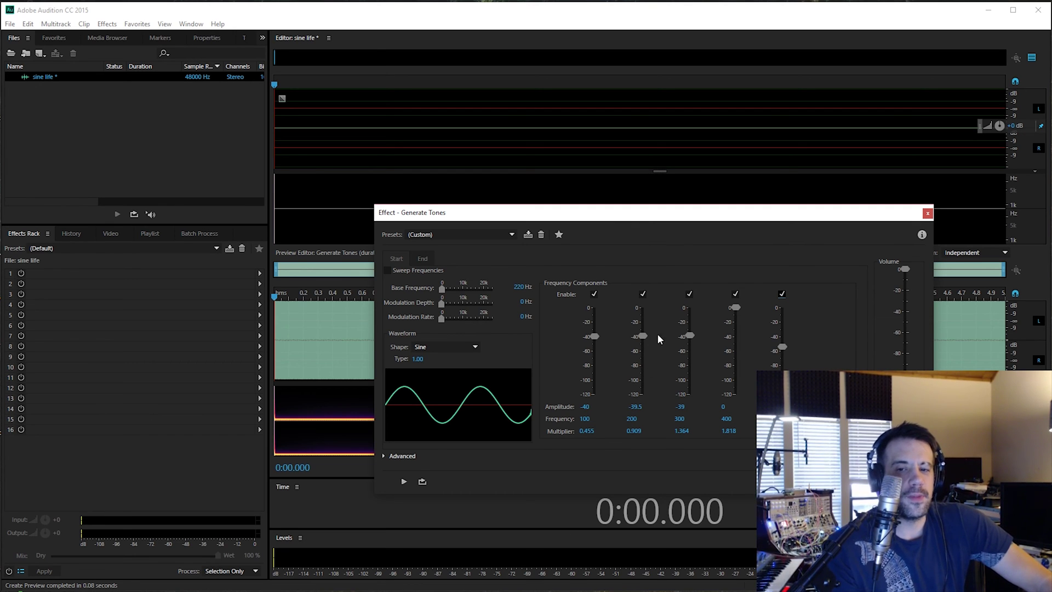
Step: Set the second to fourth amplitudes to -40.5, -41 and -41.5 dB, and the fifth near -40 dB
click(636, 407)
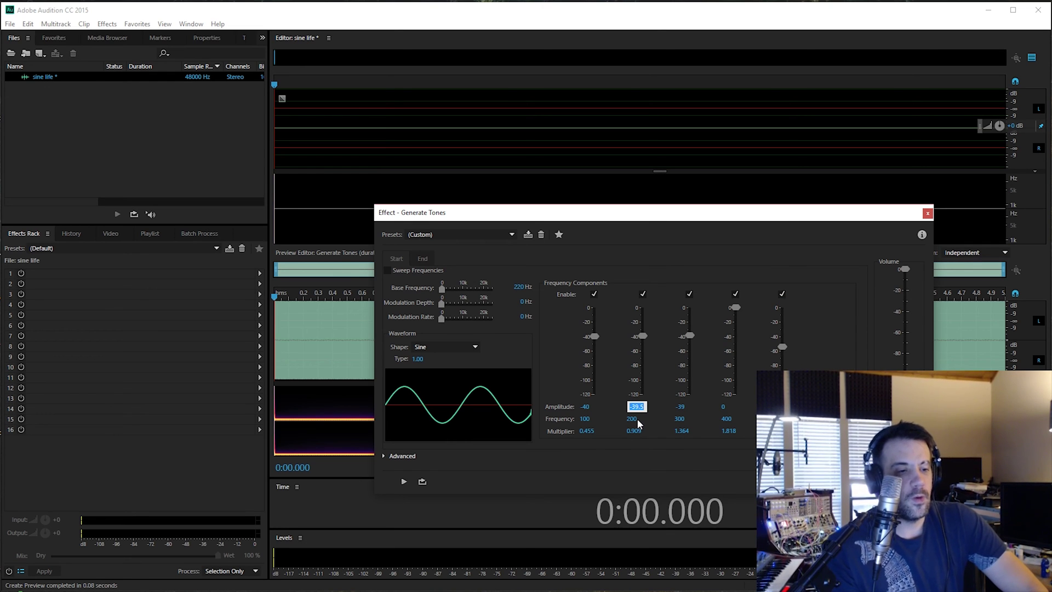
text(-)
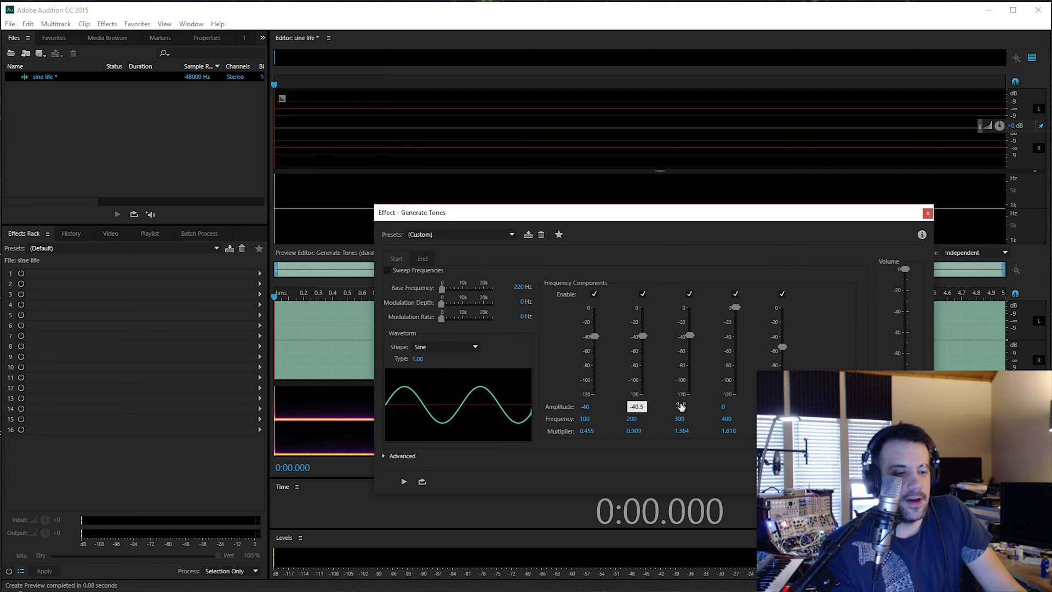
click(690, 406)
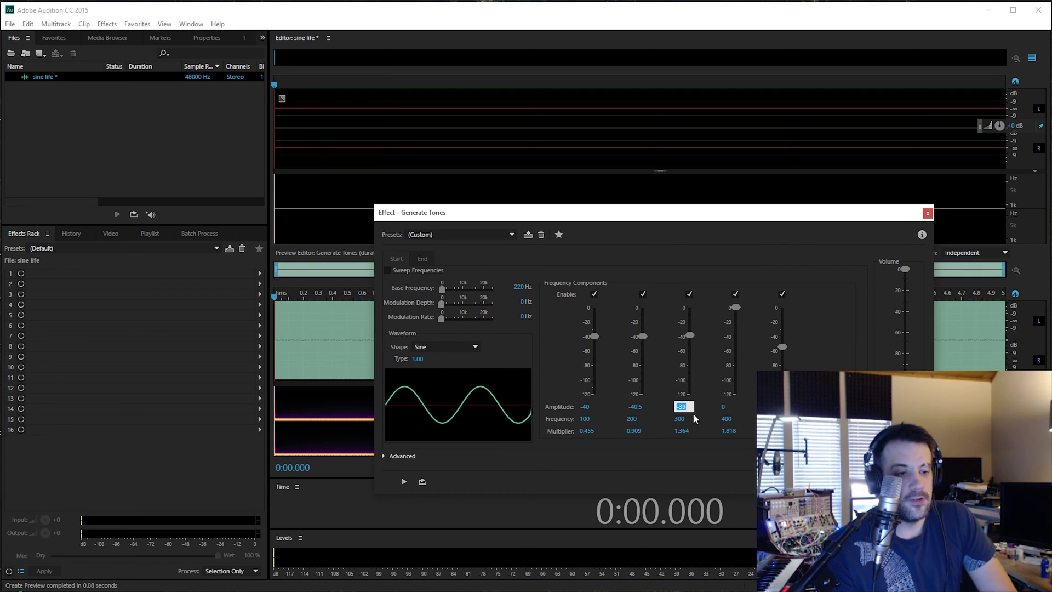
key(Return)
click(725, 408)
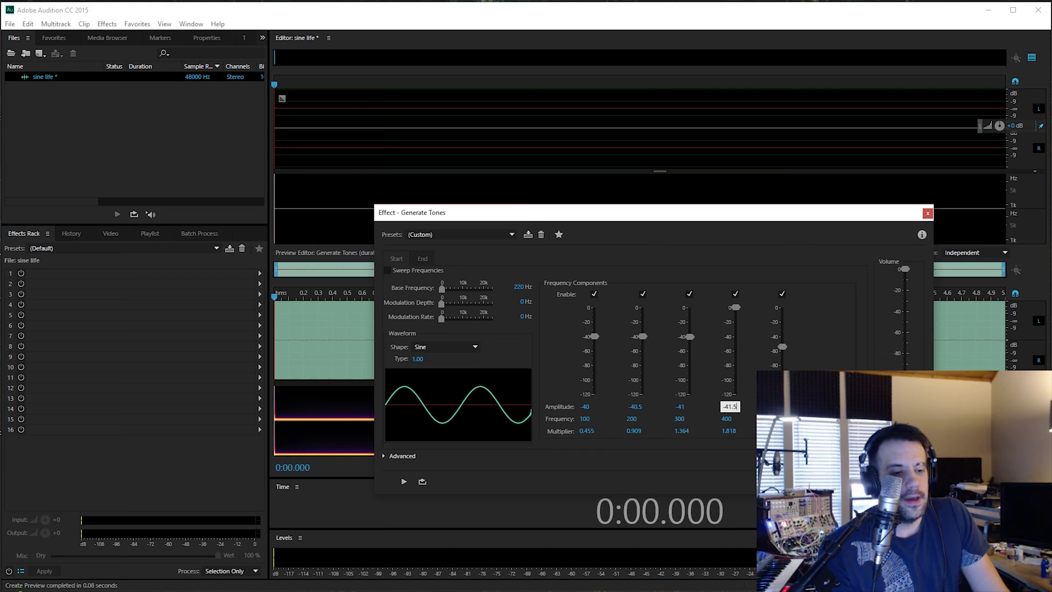
key(Return)
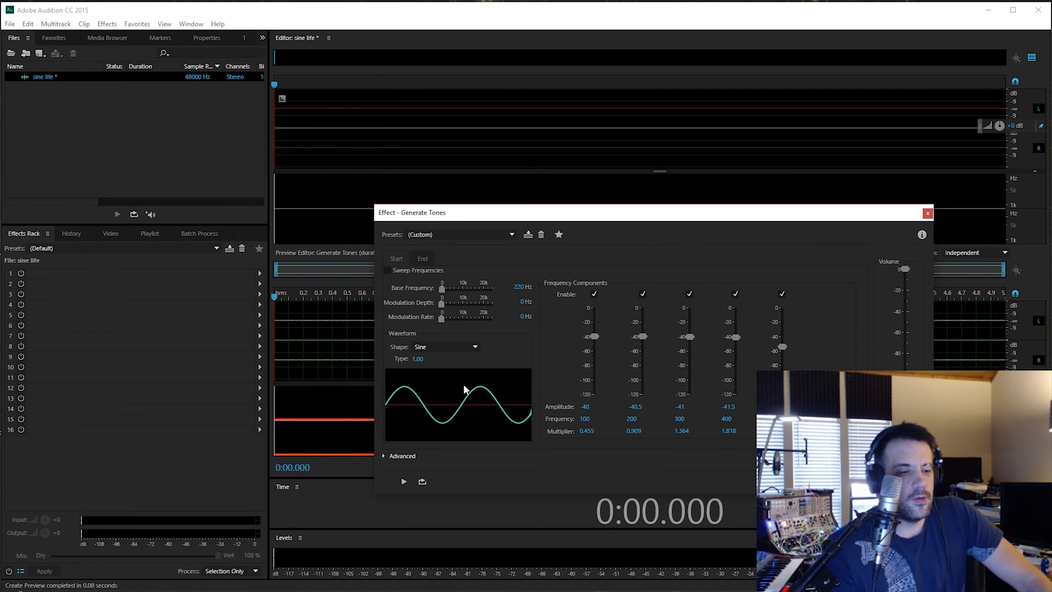
key(Return)
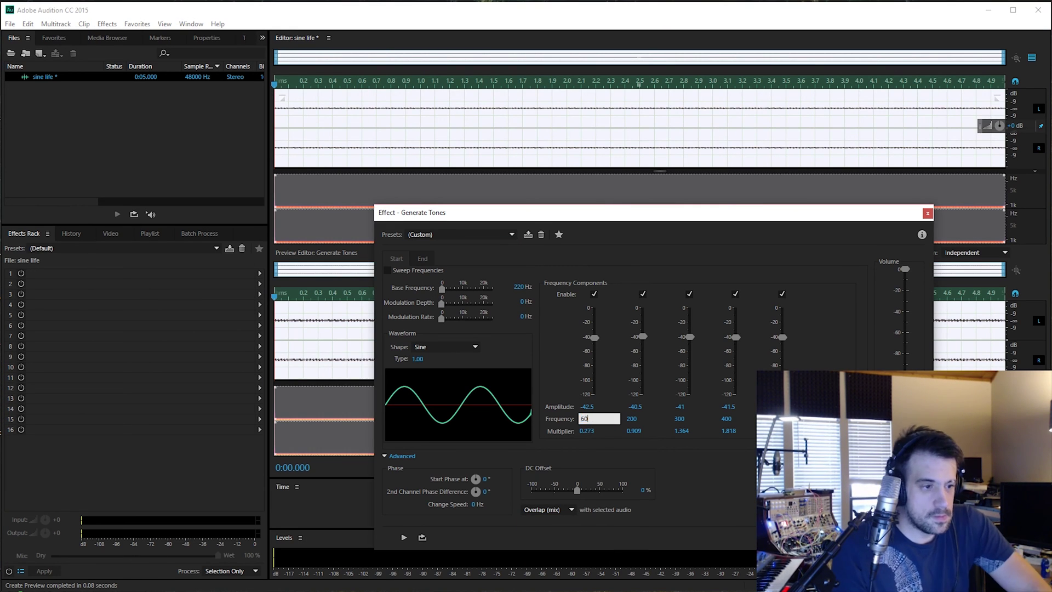
Step: Retype component amplitudes as -43, -43.5 and -44 dB and enter 39 for the fourth frequency
click(638, 407)
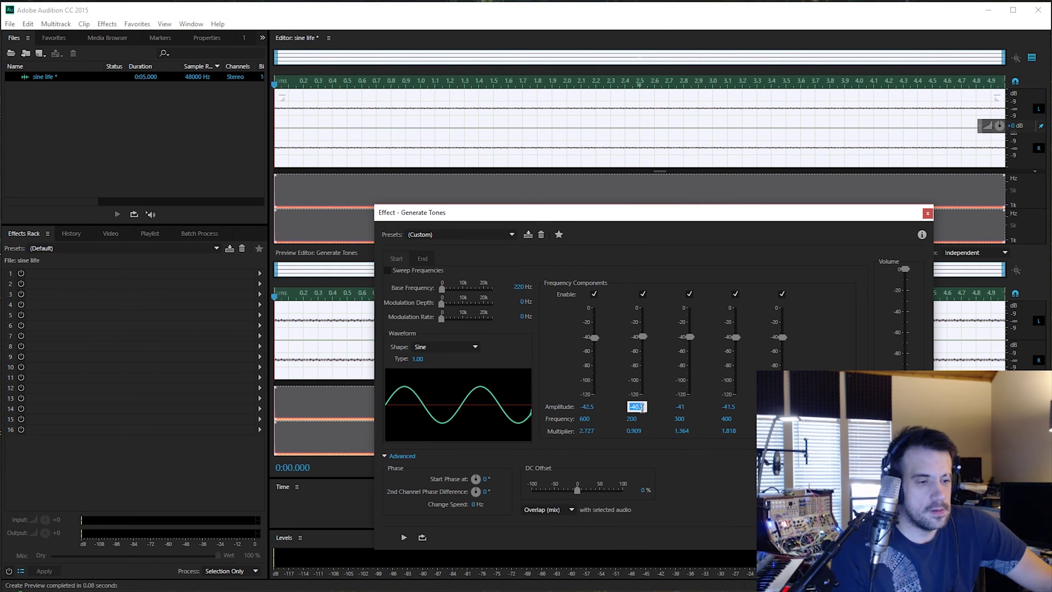
text(-43)
key(Tab)
text(-43.5)
key(Tab)
text(-44)
key(Tab)
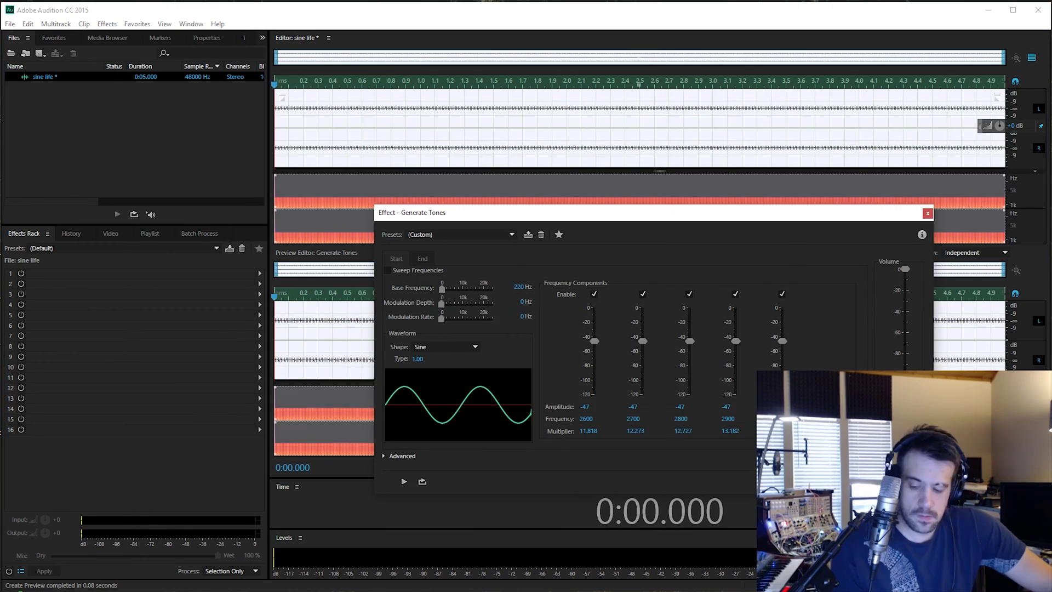
click(591, 407)
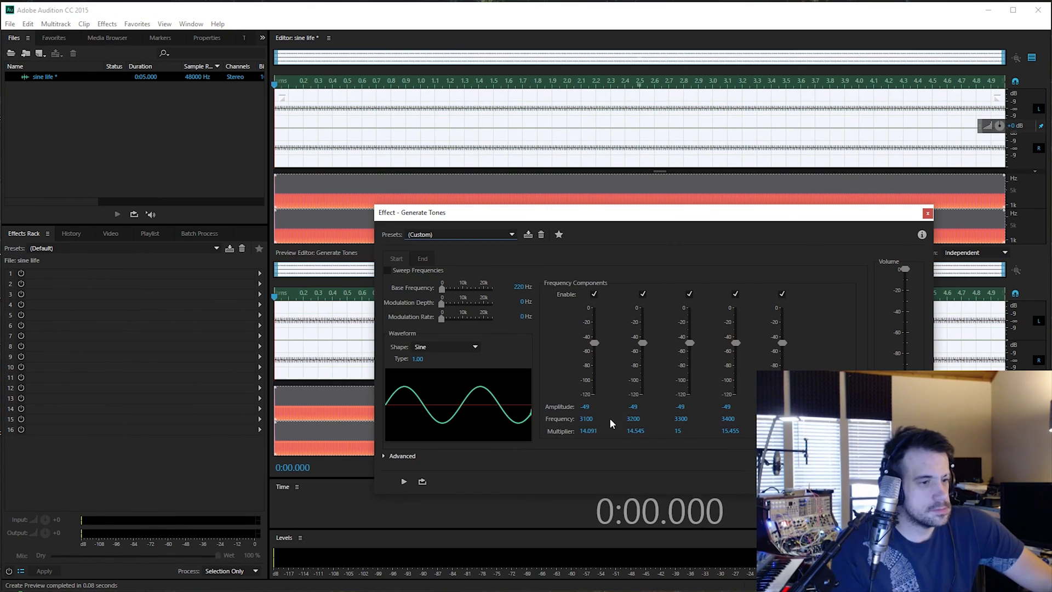
click(729, 418)
text(39)
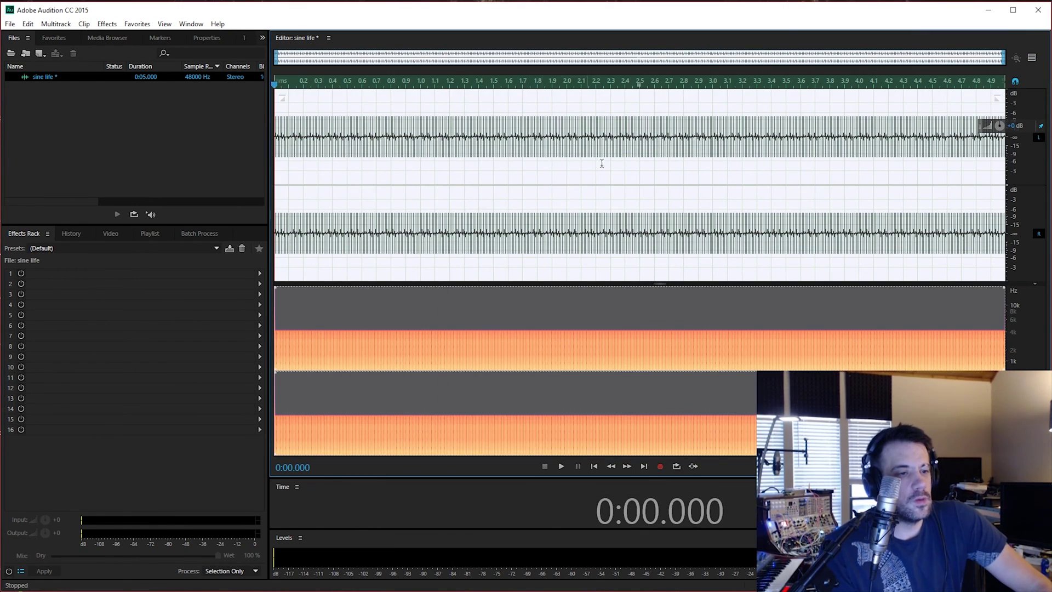
Step: Zoom into the generated waveform, place the playhead at 2.6 s and select the whole waveform
scroll(640, 170, up, 15)
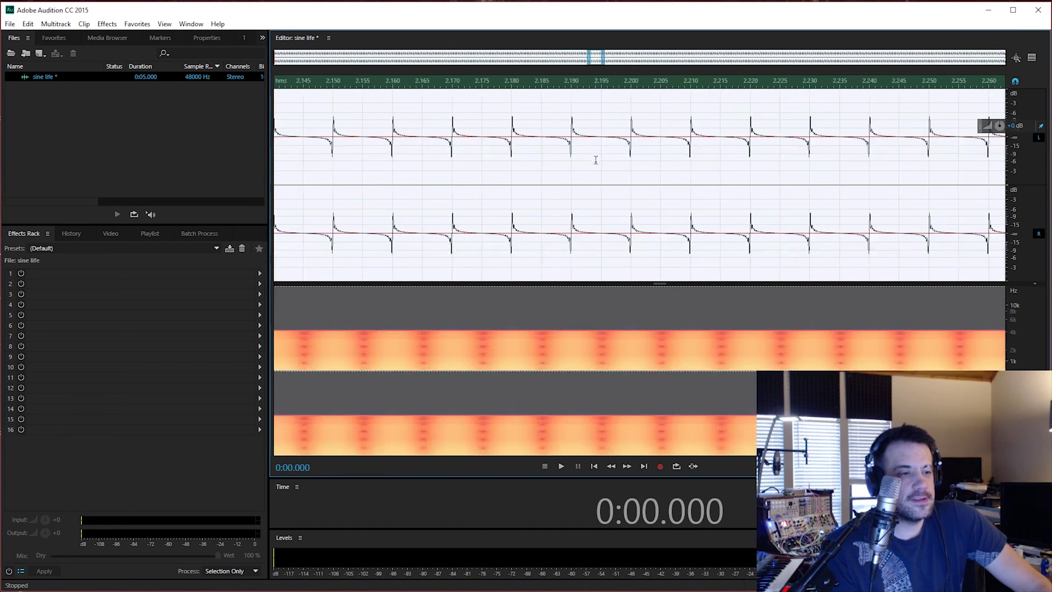
scroll(633, 173, down, 5)
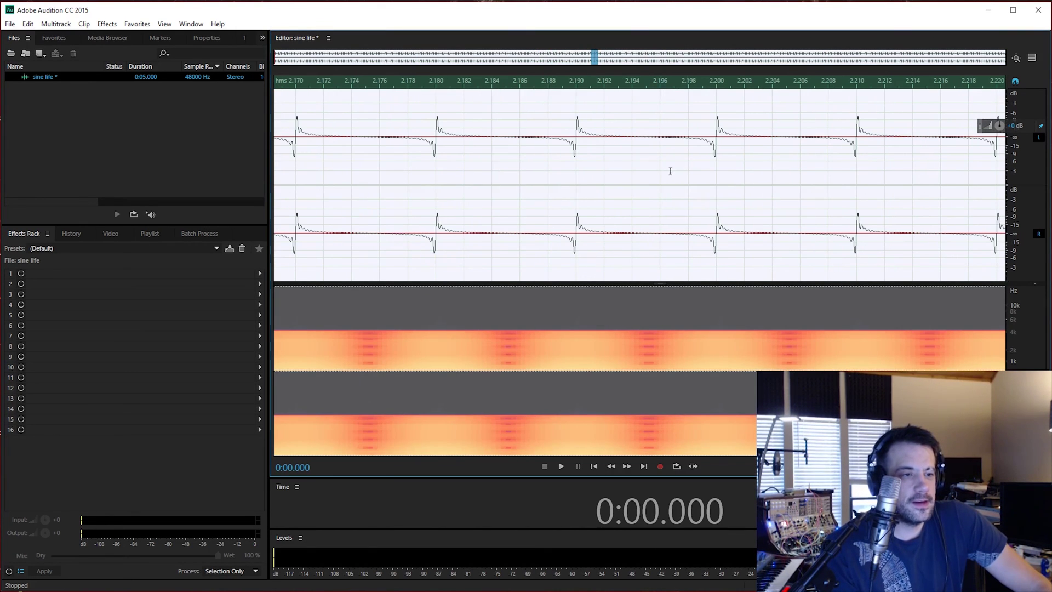
scroll(685, 175, down, 4)
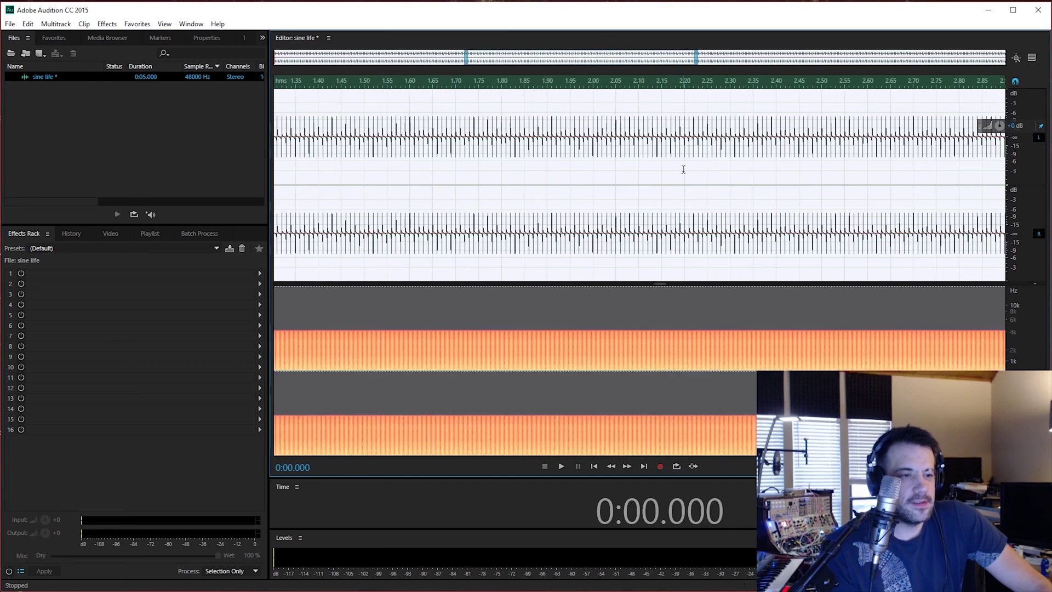
scroll(683, 167, up, 5)
scroll(680, 162, down, 2)
scroll(679, 162, down, 10)
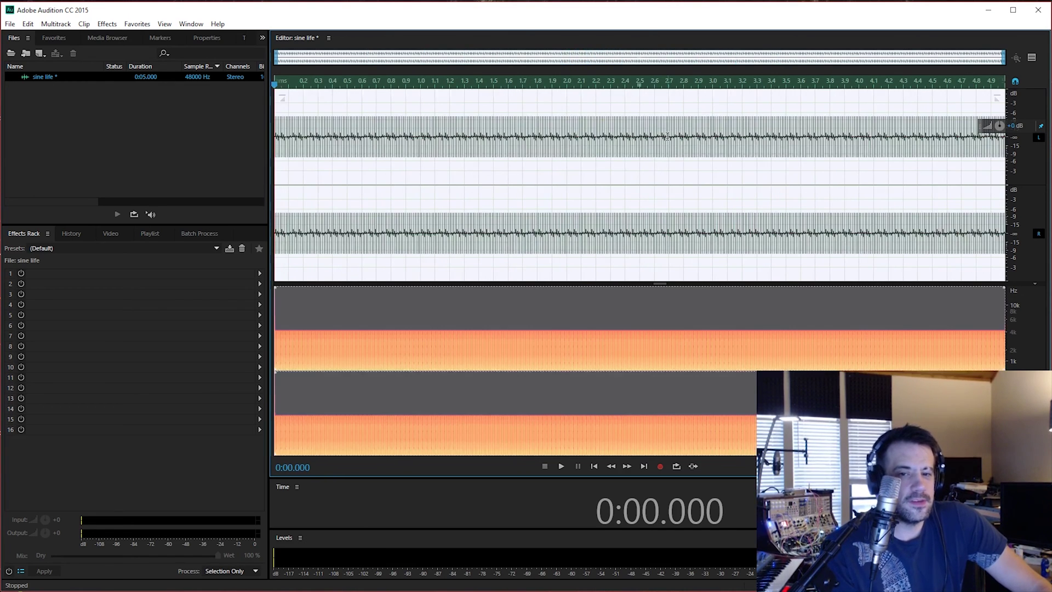
click(654, 144)
double_click(661, 148)
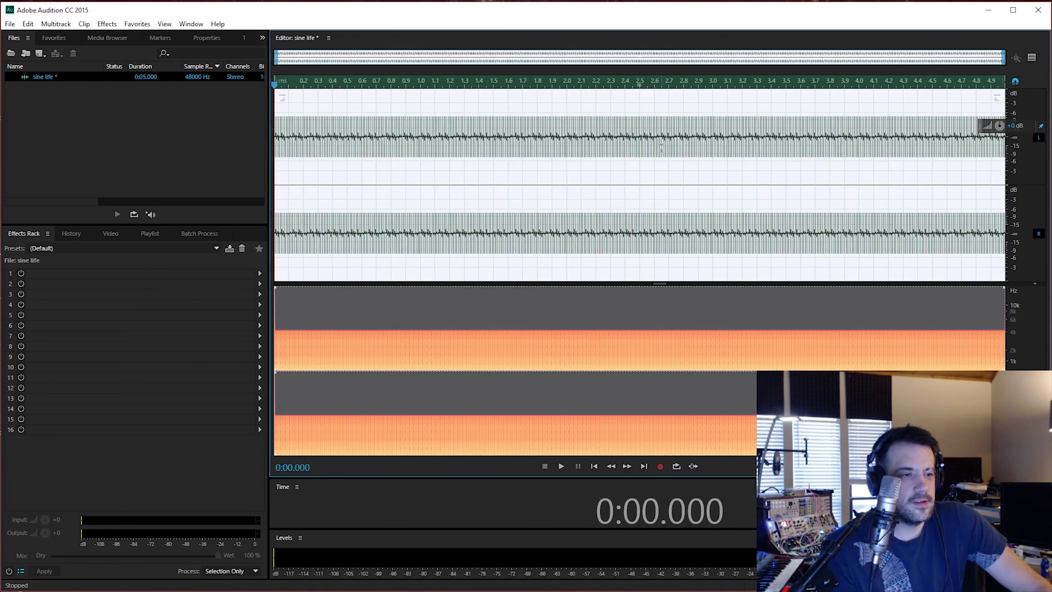
Step: Play the generated tone, stop it, and reselect the whole file
key(space)
scroll(619, 147, up, 12)
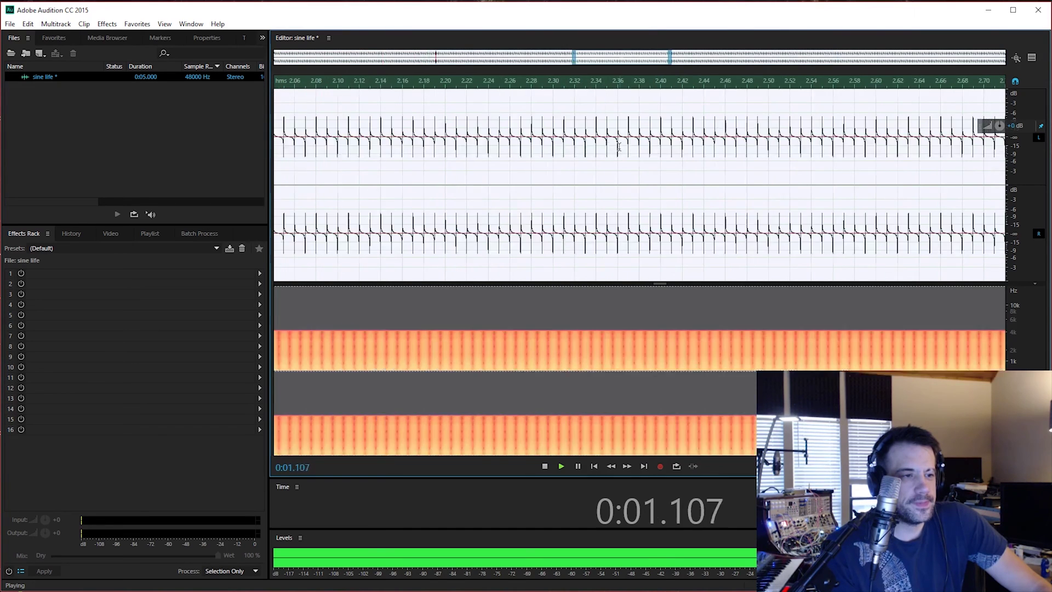
scroll(620, 147, down, 12)
key(space)
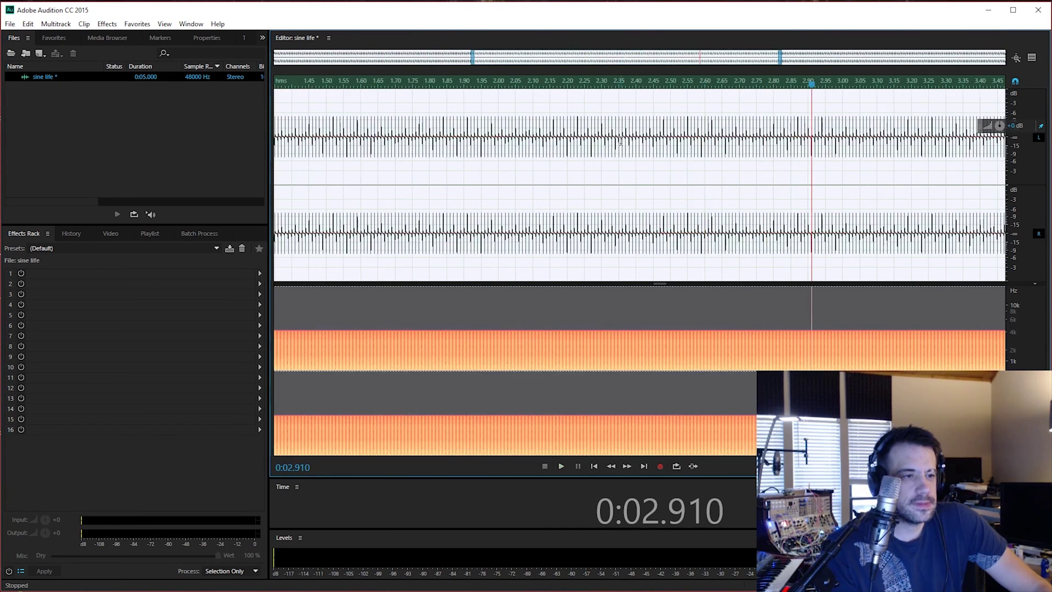
double_click(605, 153)
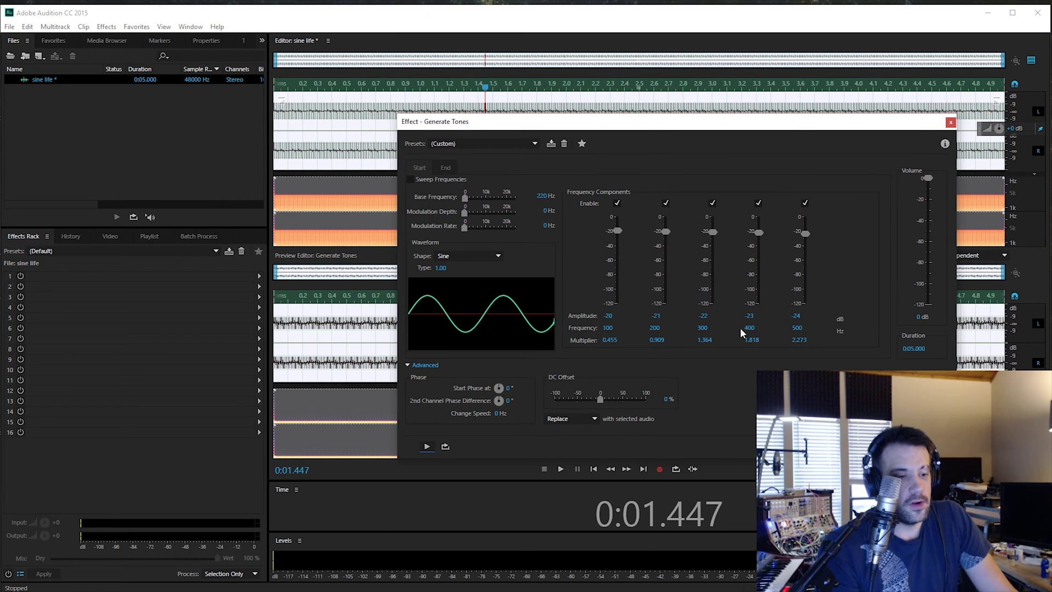
Step: Set components two to five to 300, 500, 700 and 900 Hz, previewing the tone before and after
click(427, 447)
click(427, 446)
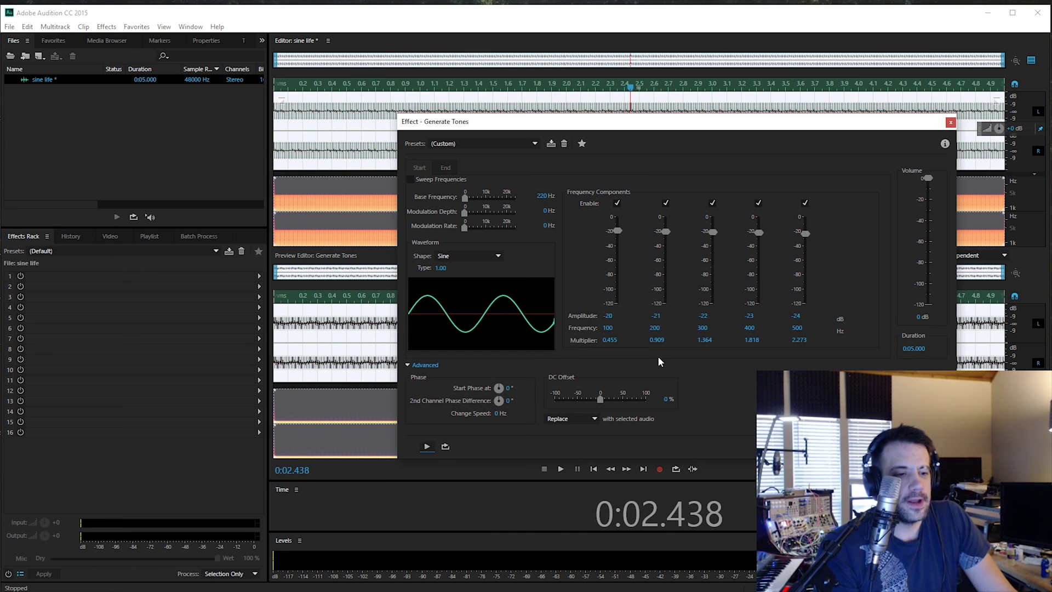
click(654, 329)
text(30)
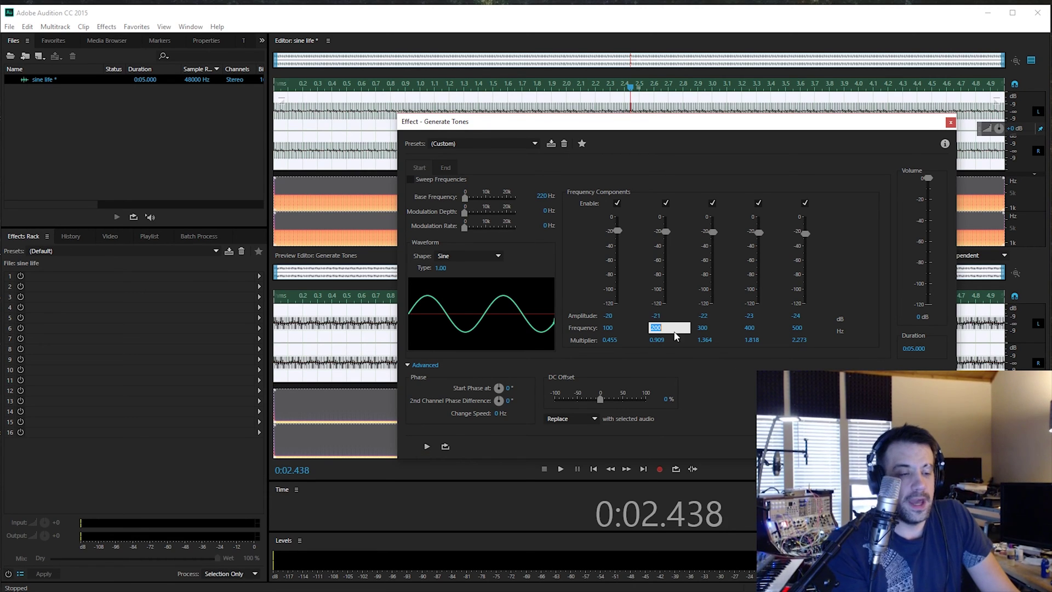
text(0)
click(703, 329)
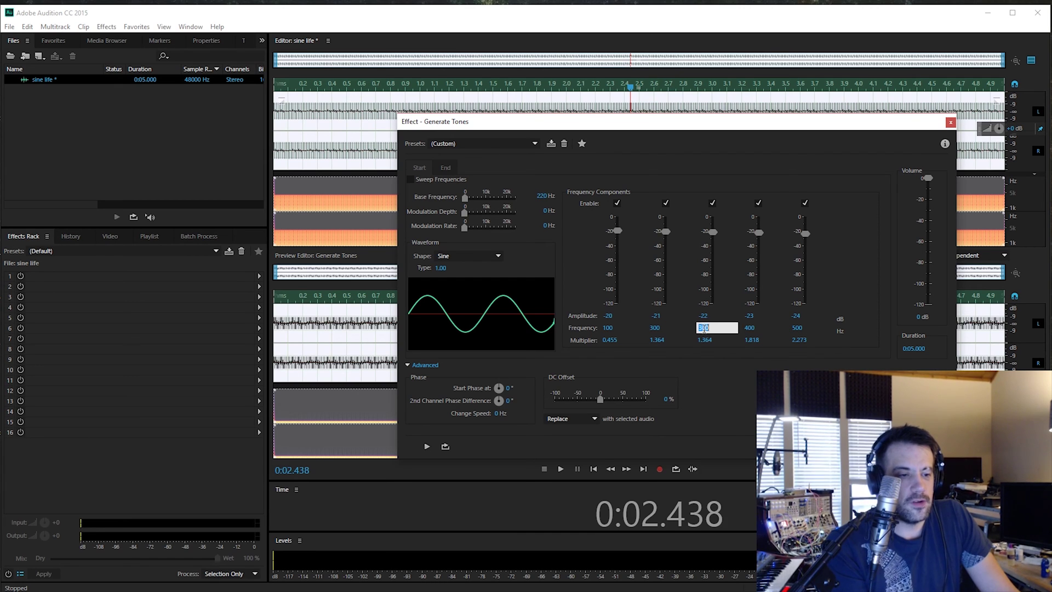
text(500)
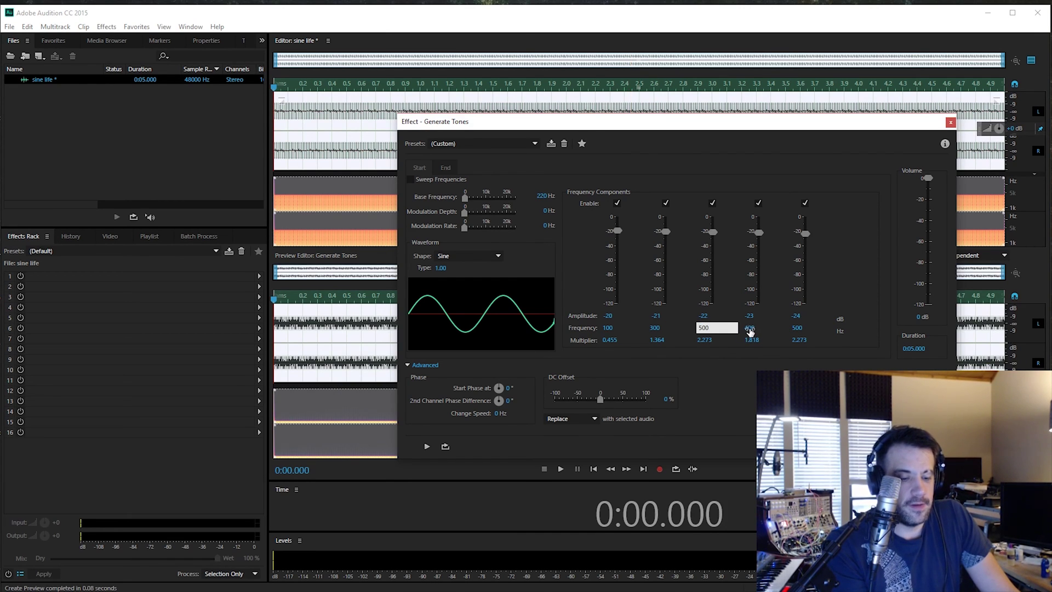
click(750, 328)
text(700)
click(797, 328)
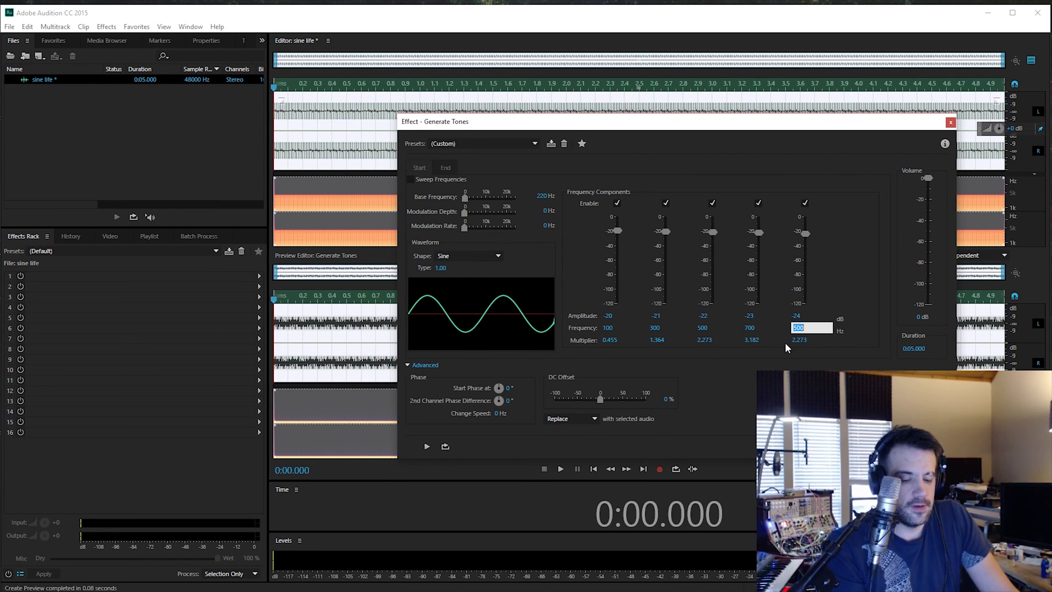
text(900)
key(Return)
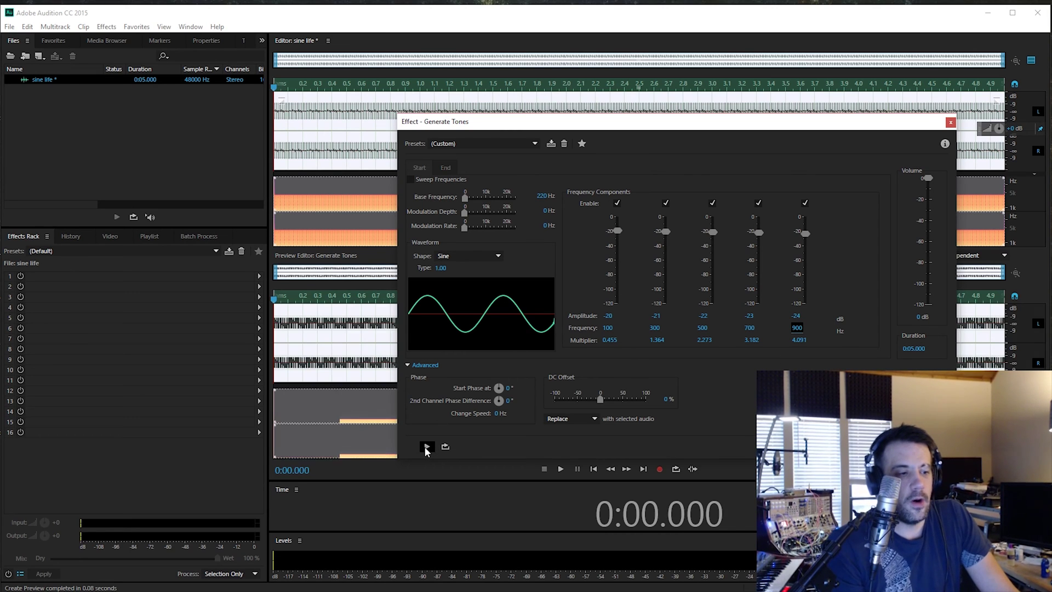
click(427, 447)
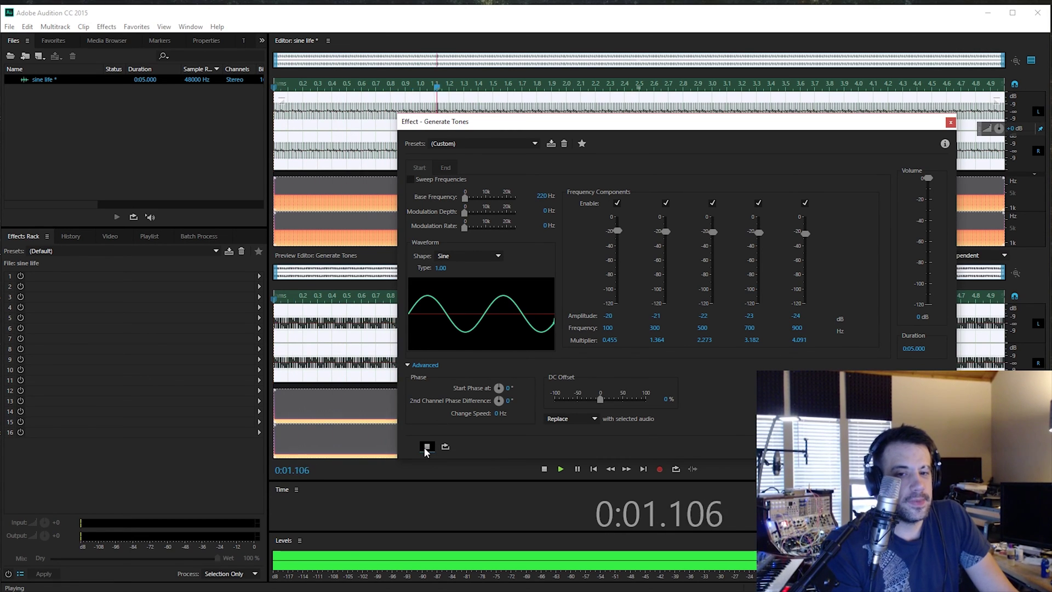
click(428, 448)
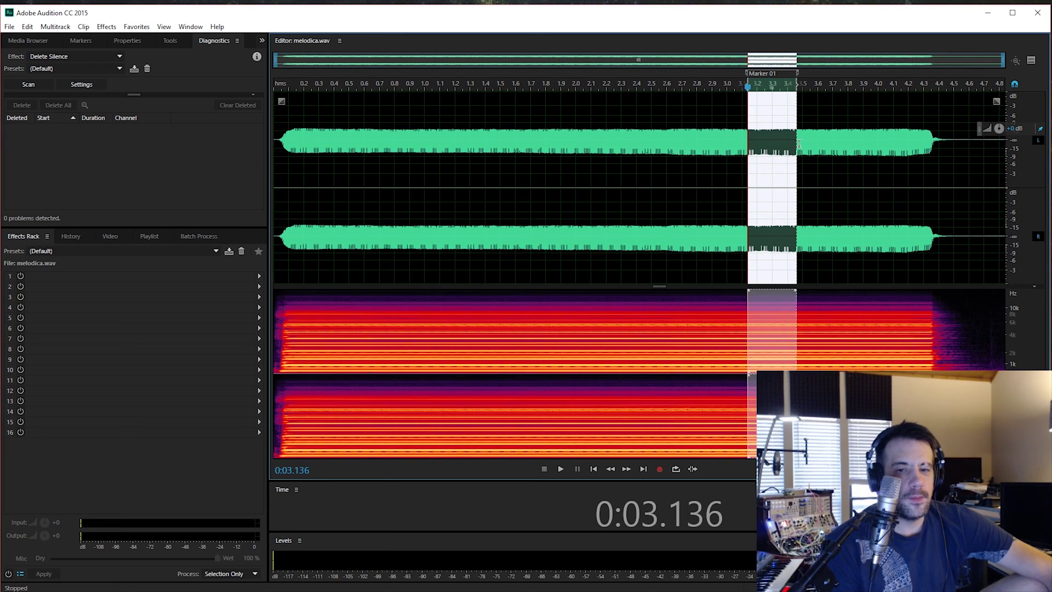
Step: Show Frequency Analysis for the melodica slice, copy all graph data, and switch to the spreadsheet
click(190, 26)
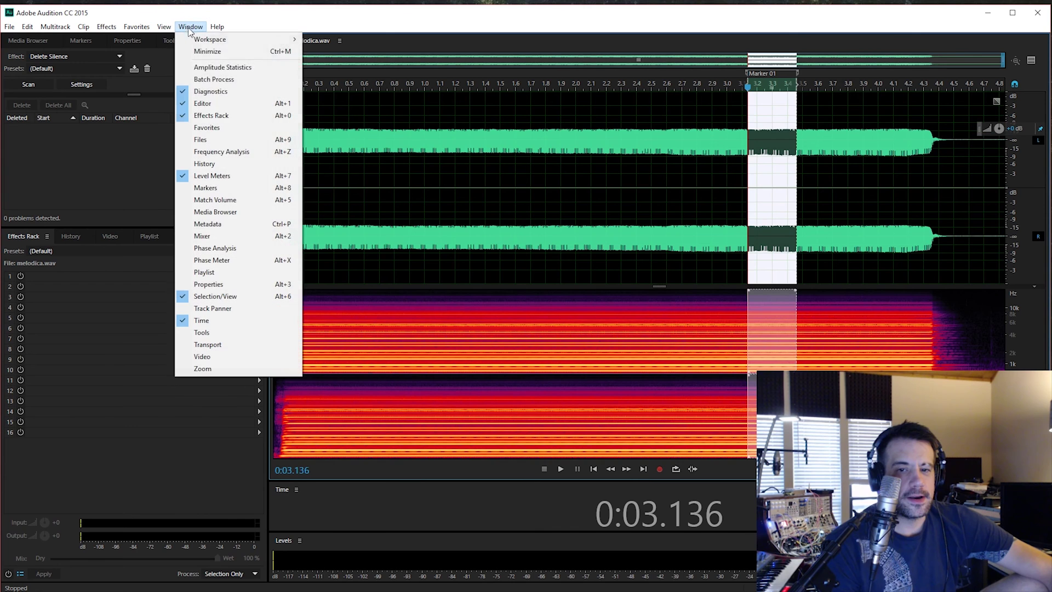
click(219, 152)
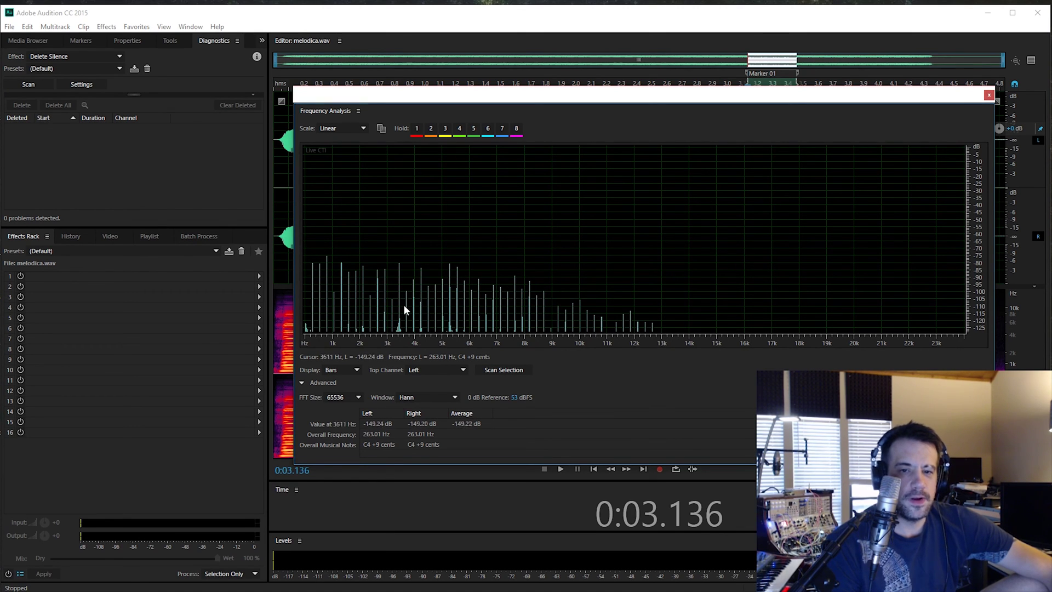
right_click(704, 212)
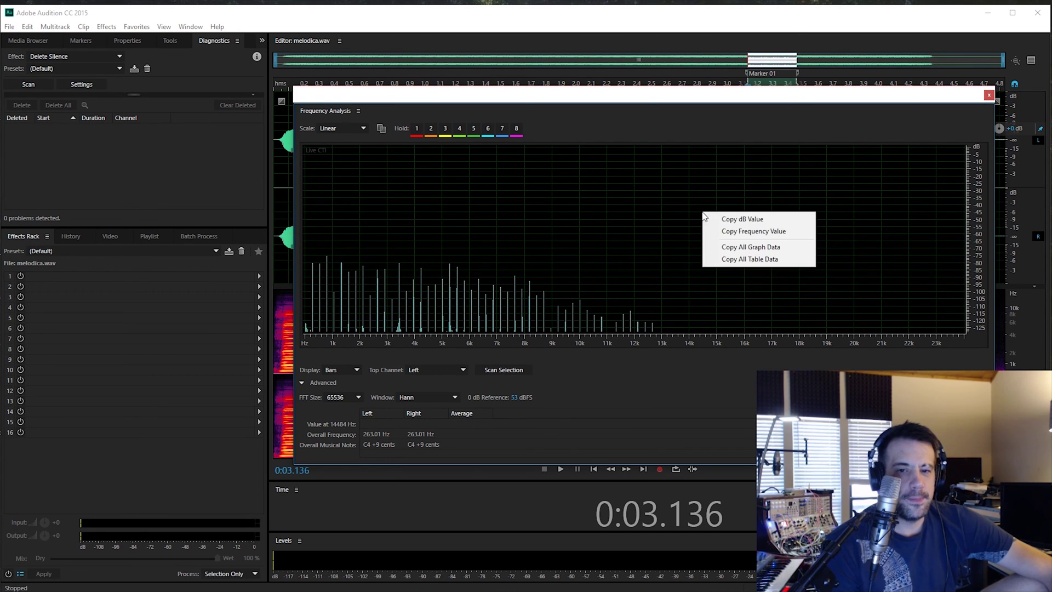
click(741, 251)
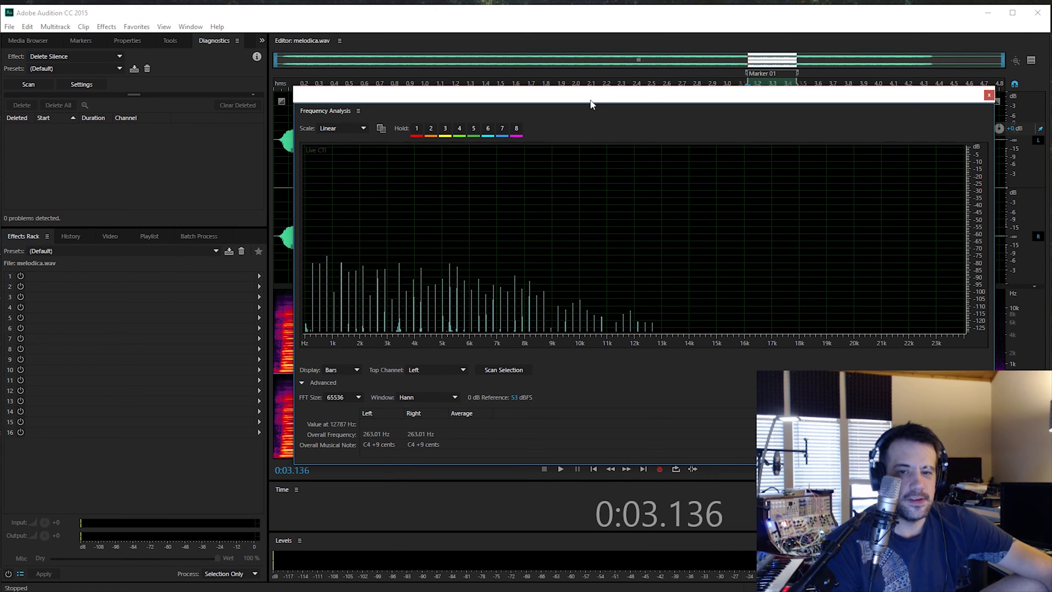
key(alt+Tab)
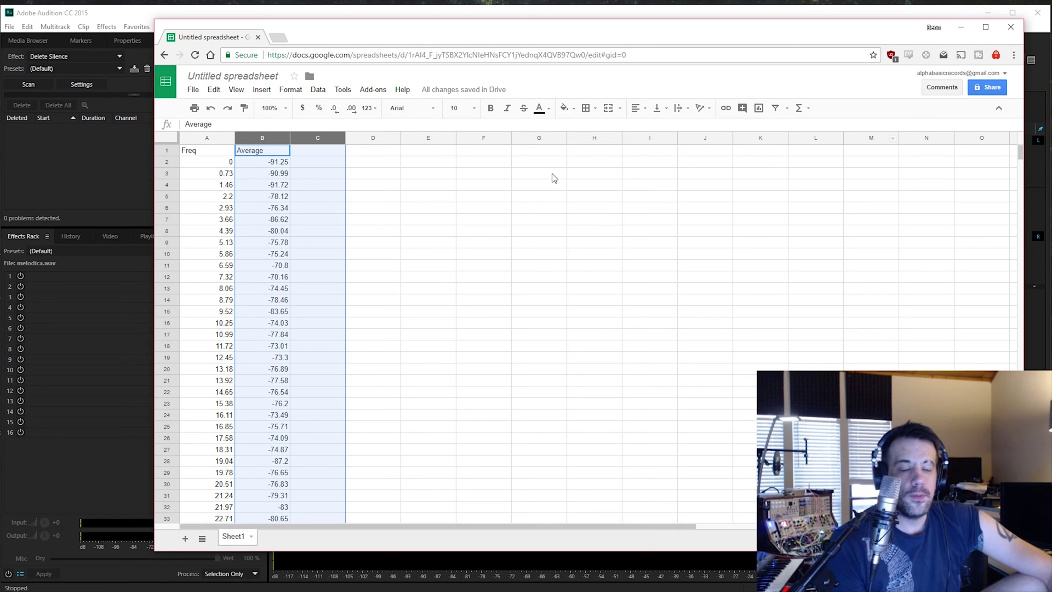
Step: Sort the rows by Average, quietest first, and delete all the low-level rows
right_click(255, 137)
click(284, 311)
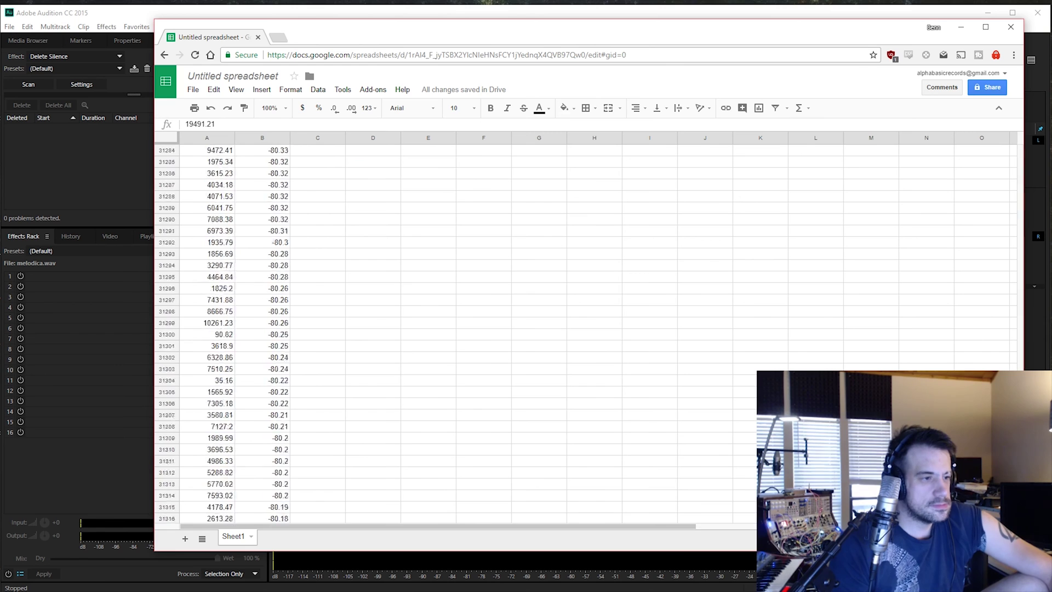
scroll(201, 374, down, 20)
shift+click(201, 378)
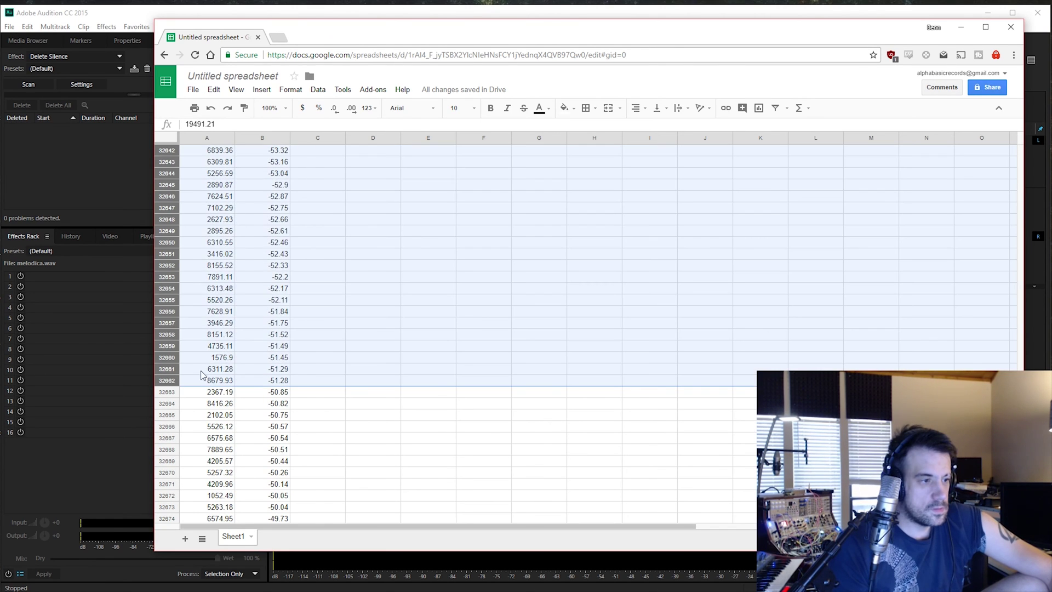
right_click(201, 375)
click(230, 186)
Step: Sort the remaining peaks by Freq ascending and inspect the 789.55 value in A10
right_click(199, 137)
click(229, 309)
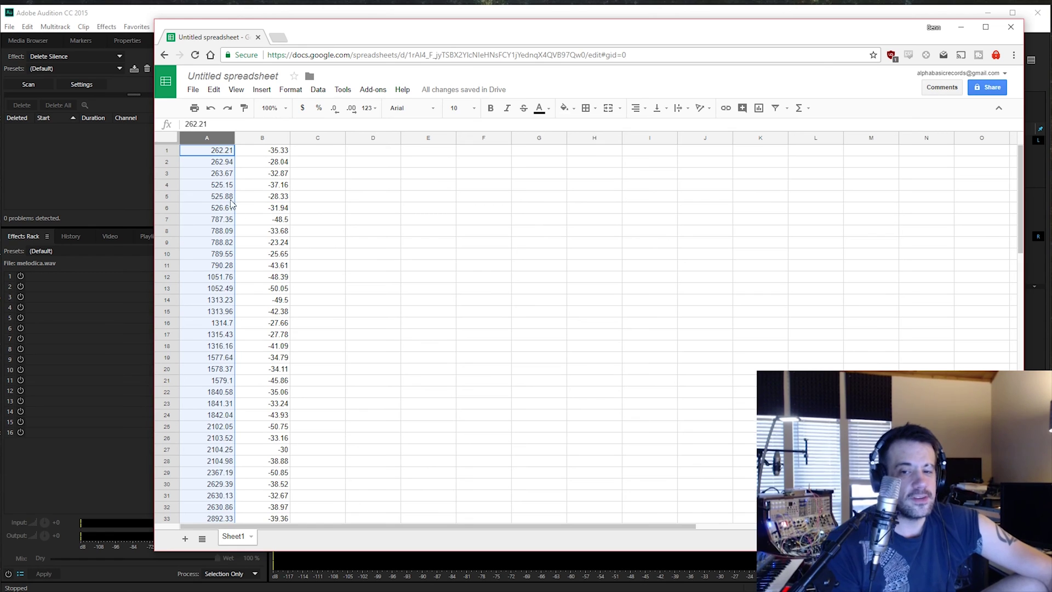
click(219, 256)
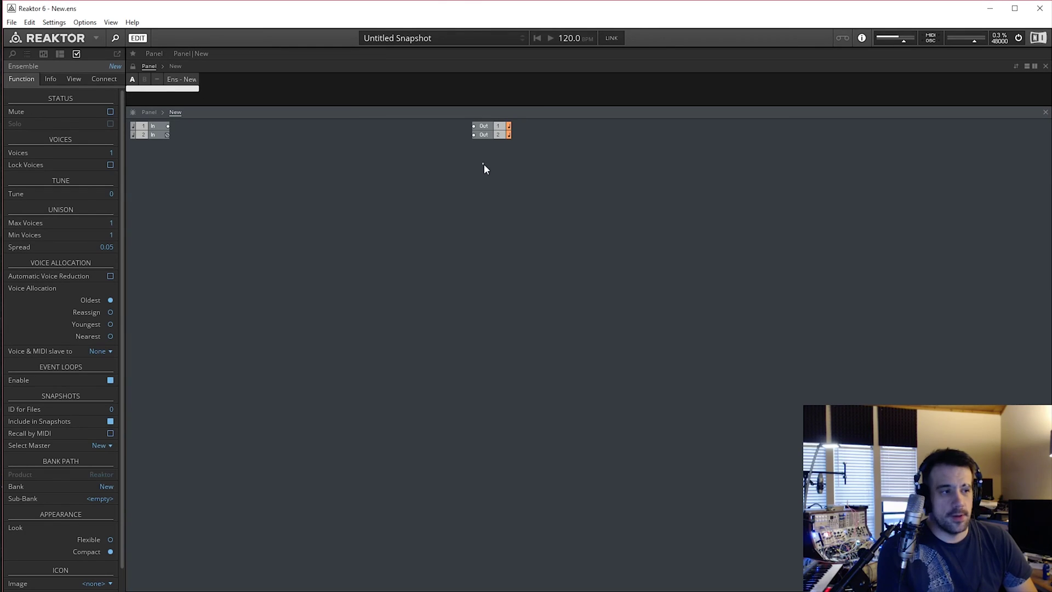
Step: Move the Out modules right and insert MIDI In NotePitch and Gate modules, Gate below NotePitch
drag(544, 172, 356, 107)
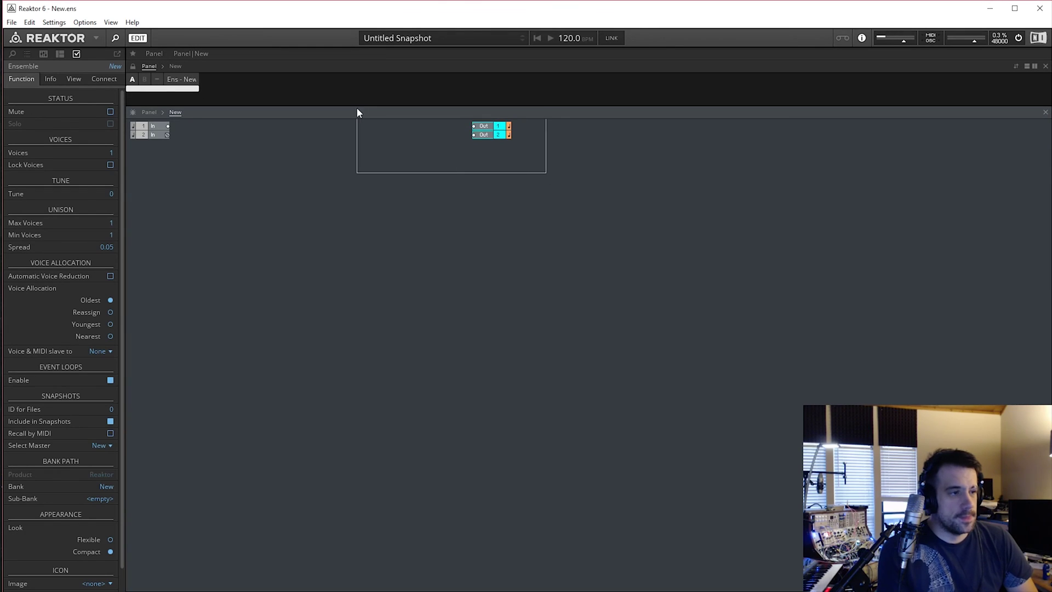
drag(475, 127, 907, 219)
right_click(235, 233)
text(ex)
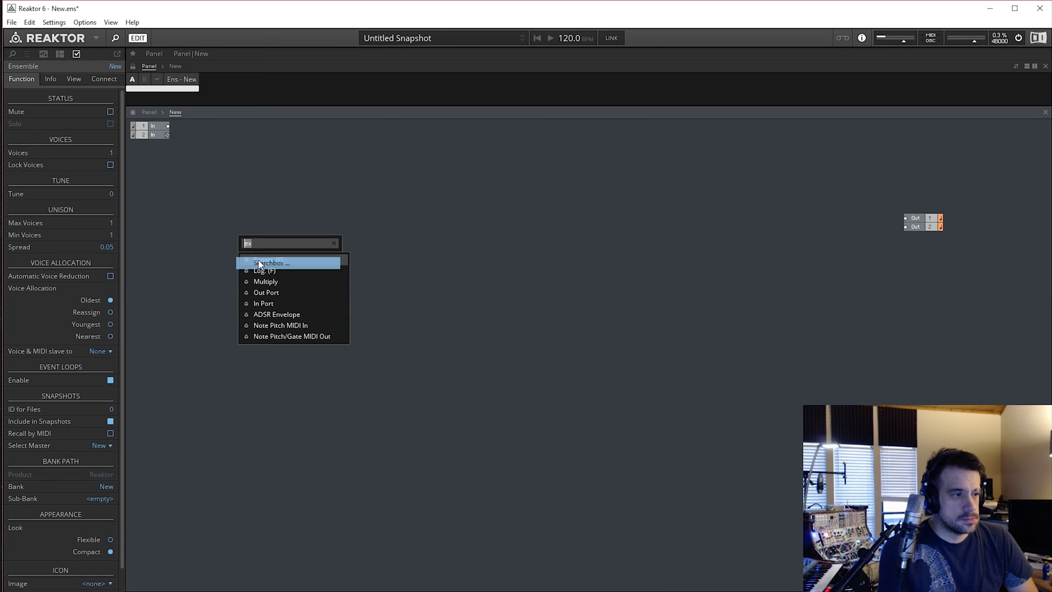
text(midi)
right_click(197, 154)
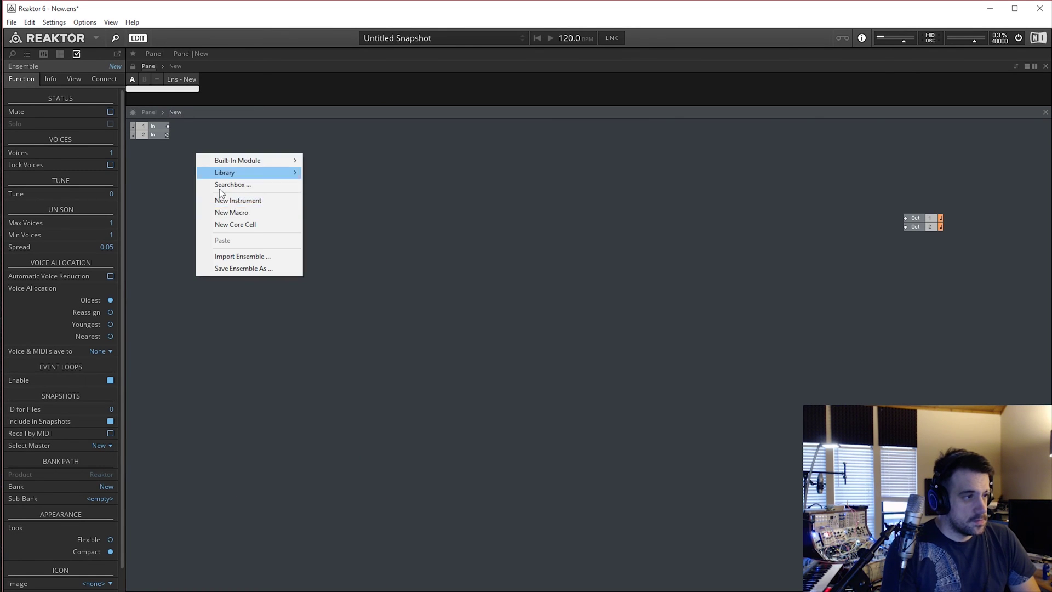
mouse_move(244, 164)
mouse_move(329, 174)
click(452, 180)
right_click(263, 283)
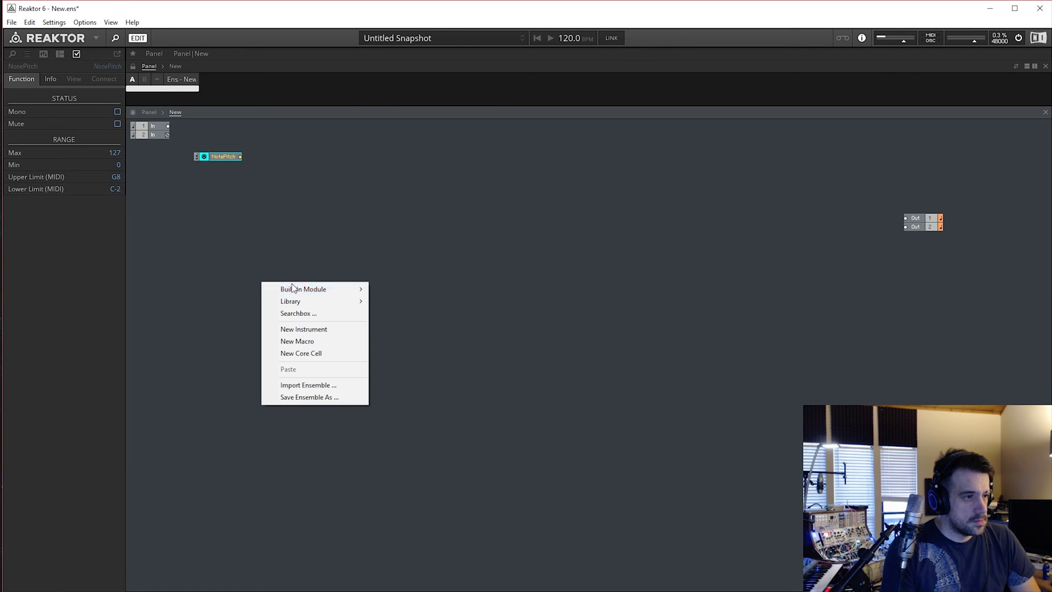
mouse_move(328, 289)
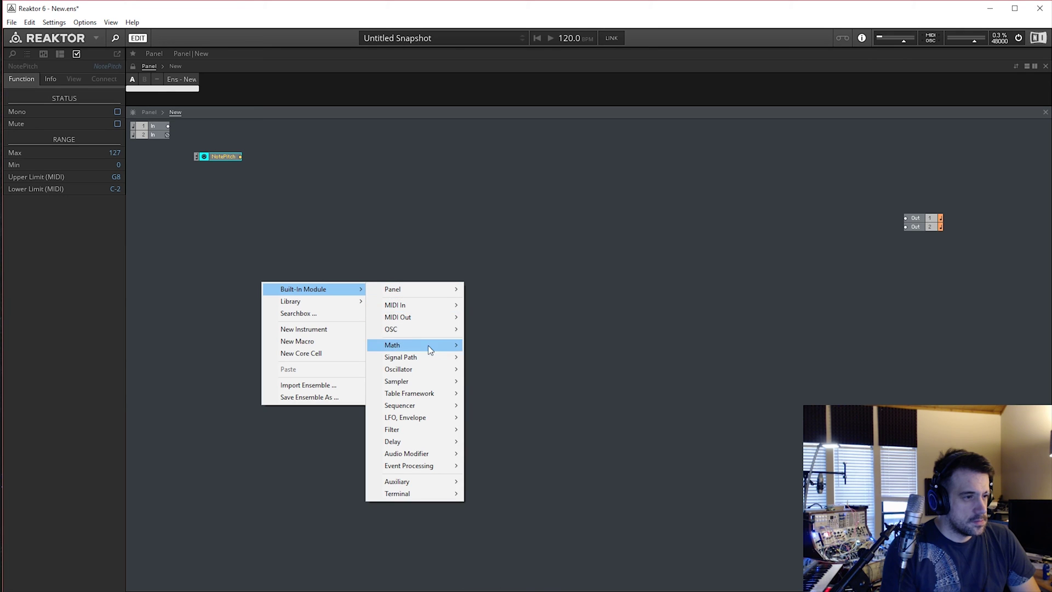
mouse_move(415, 305)
click(505, 329)
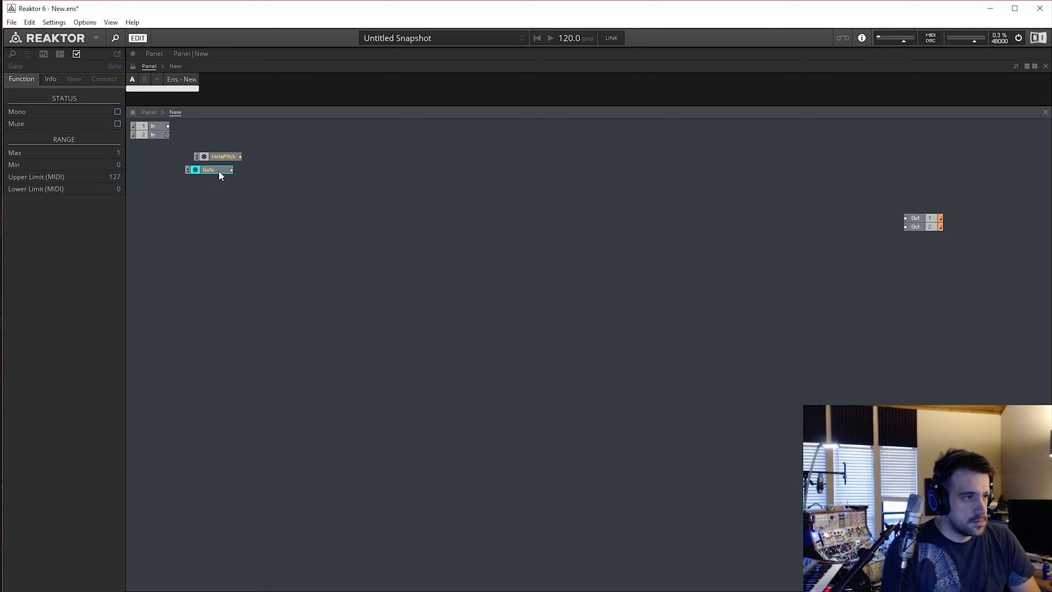
drag(218, 170, 223, 176)
Step: Add an ADSR Envelope module via the search box and position it
right_click(391, 230)
click(433, 262)
text(adsr)
key(Return)
drag(412, 251, 335, 235)
Step: Create Attack, Decay, Sustain and Release controls on the envelope and wire Gate into its G input
right_click(326, 231)
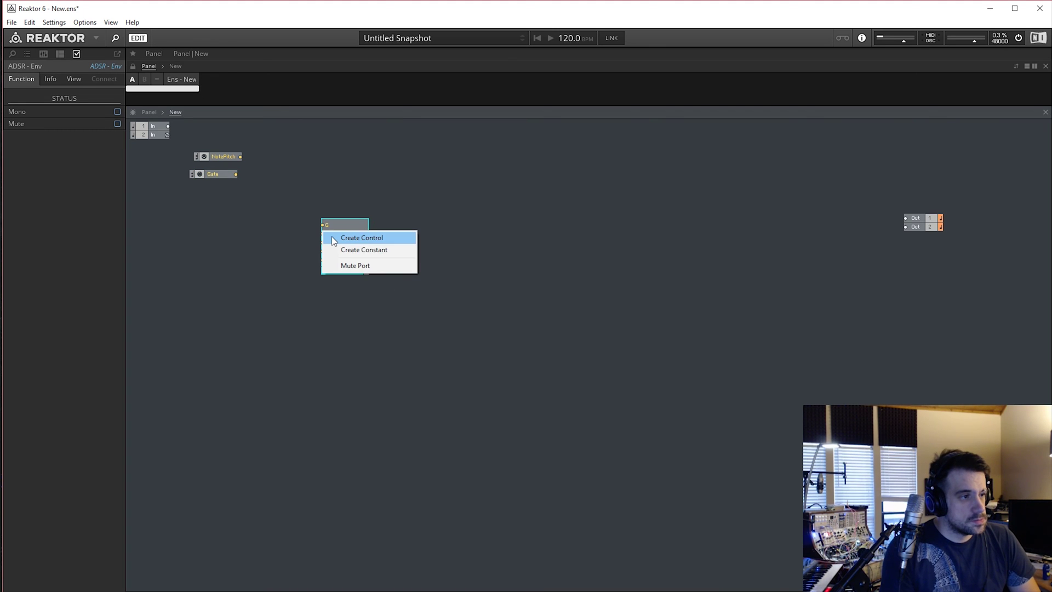
click(332, 237)
right_click(328, 242)
click(340, 249)
right_click(328, 251)
click(334, 258)
right_click(328, 261)
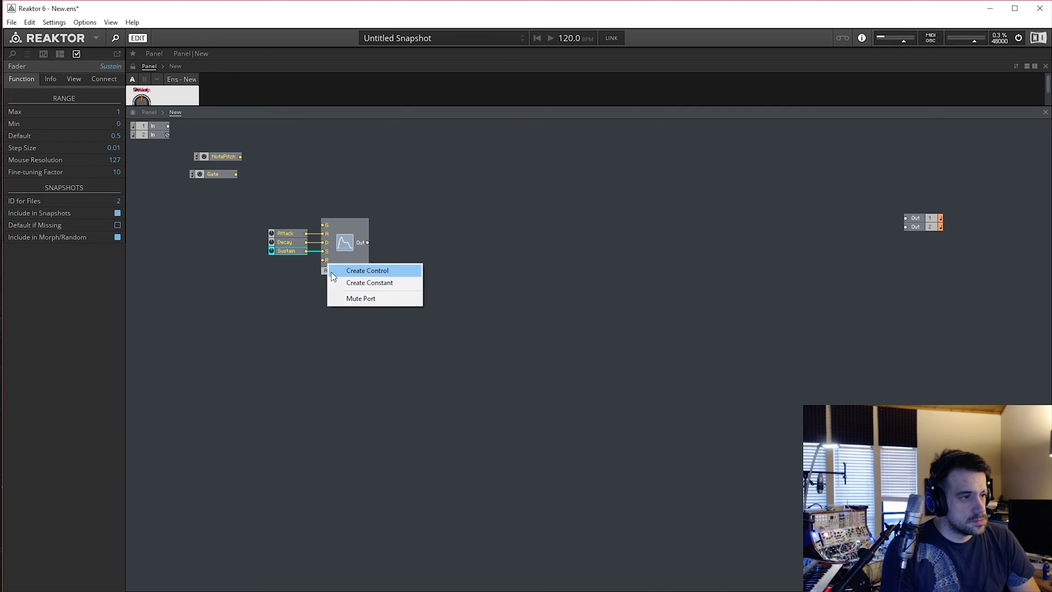
click(332, 271)
drag(349, 263, 359, 266)
drag(332, 225, 235, 174)
right_click(435, 266)
mouse_move(469, 273)
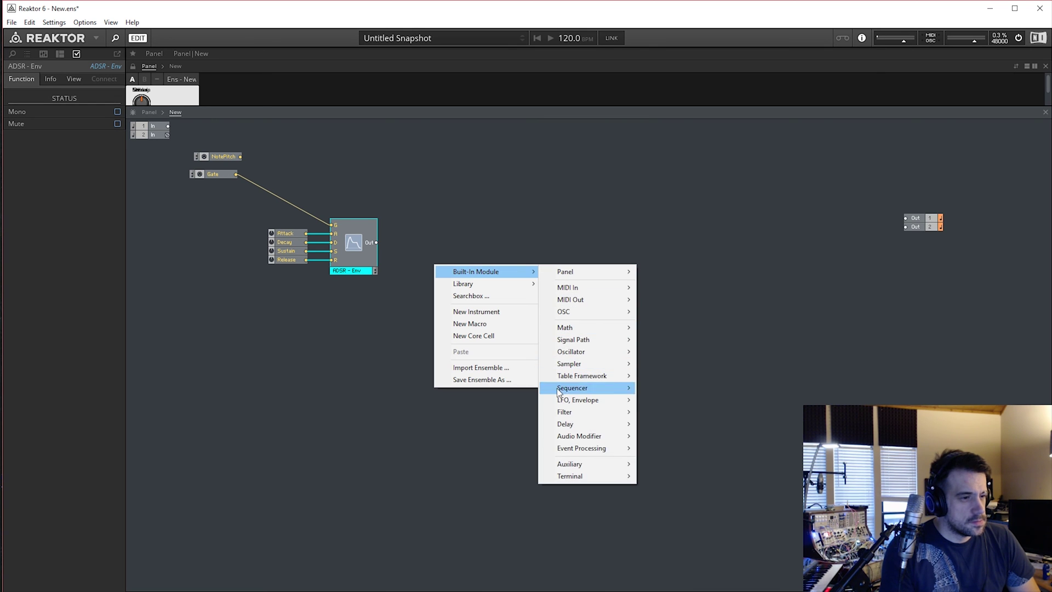
Step: Create a new macro, step inside it, and add an Out port
click(476, 324)
drag(439, 279, 494, 220)
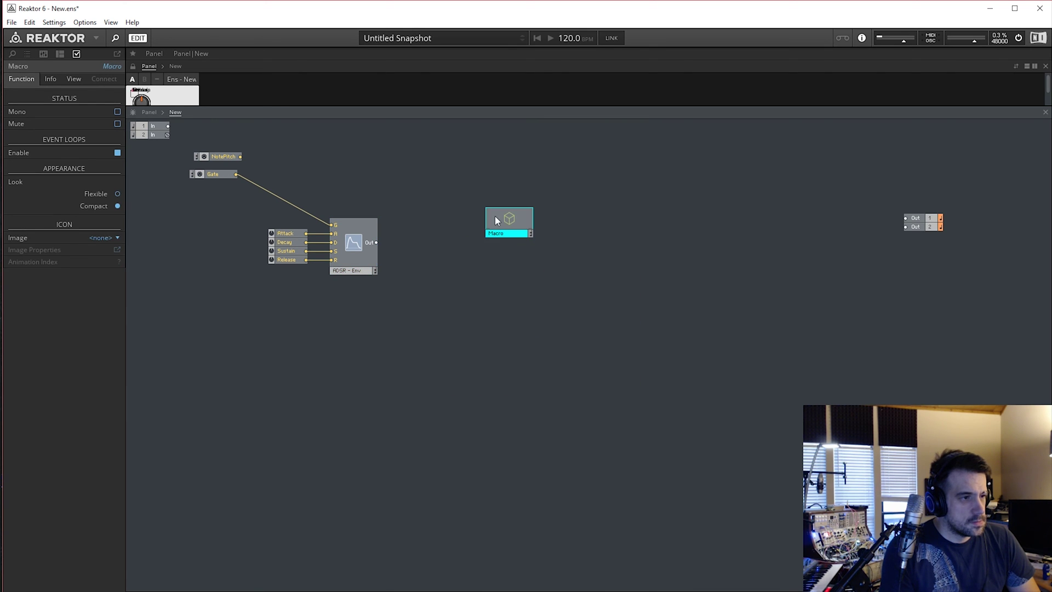
click(510, 294)
double_click(505, 223)
double_click(496, 437)
text(o)
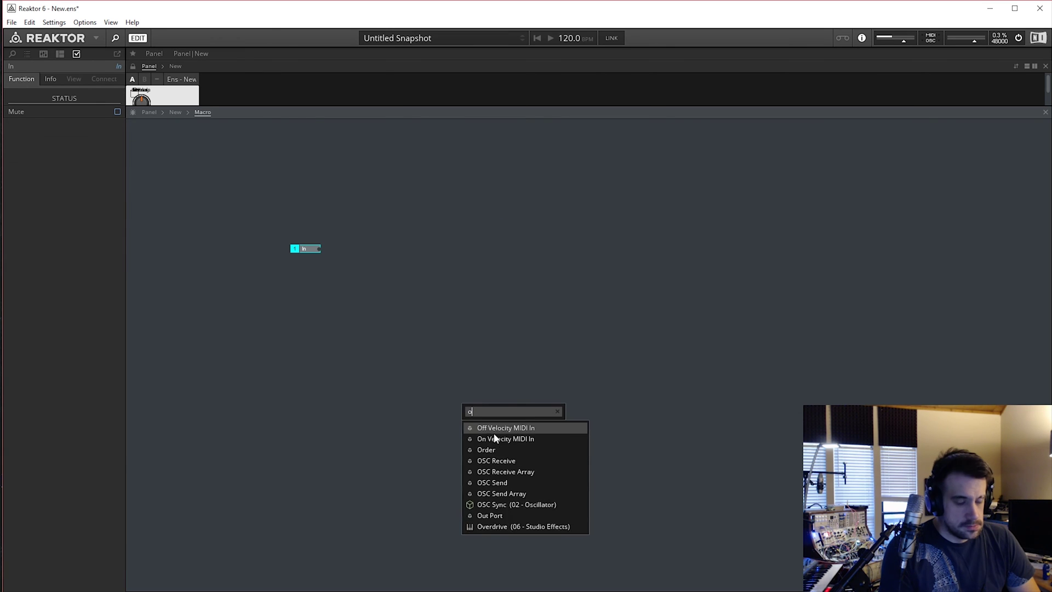
text(ut)
click(471, 286)
Step: Add Log and Expon. modules inside the macro
right_click(382, 363)
click(427, 372)
text(lo)
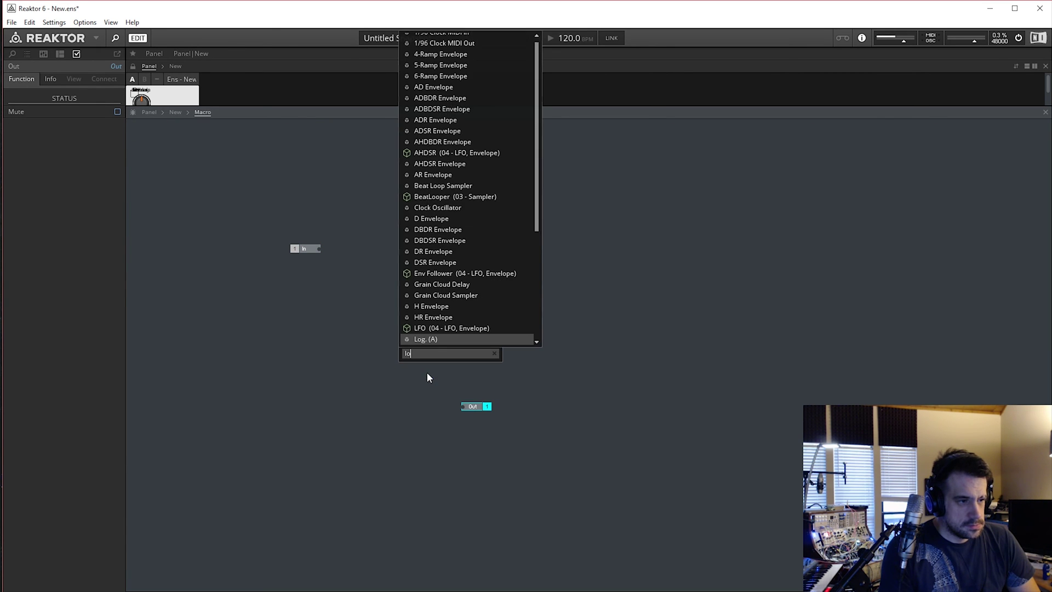
text(g)
click(433, 415)
right_click(511, 302)
click(535, 308)
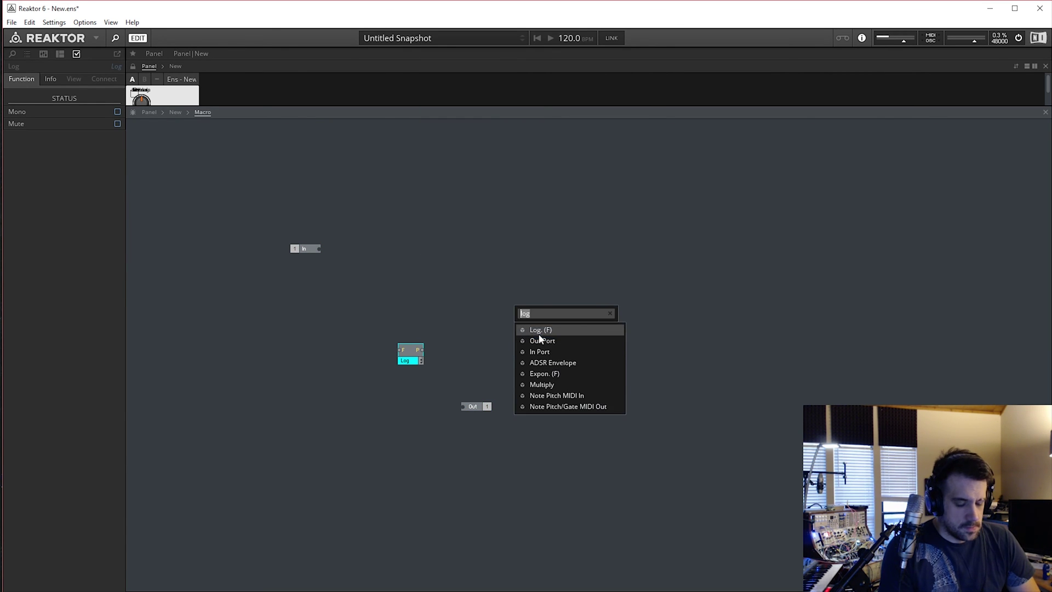
text(exp)
click(541, 340)
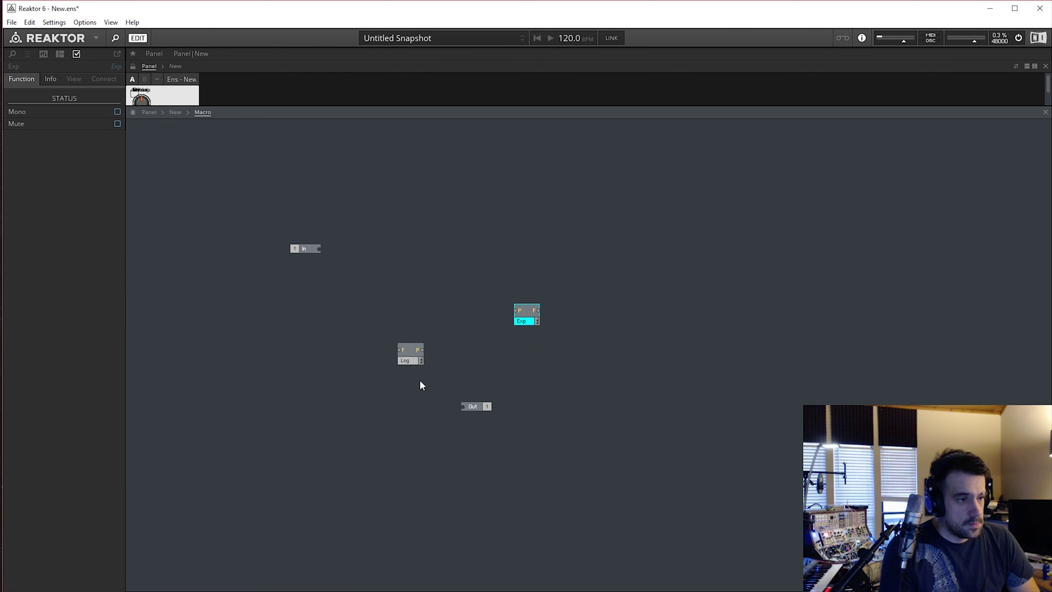
Step: Add a Multiply module, line up Exp, Multiply, Log and Out, and wire In through them in series
drag(526, 315, 355, 248)
drag(413, 364, 477, 246)
drag(472, 406, 523, 233)
right_click(410, 262)
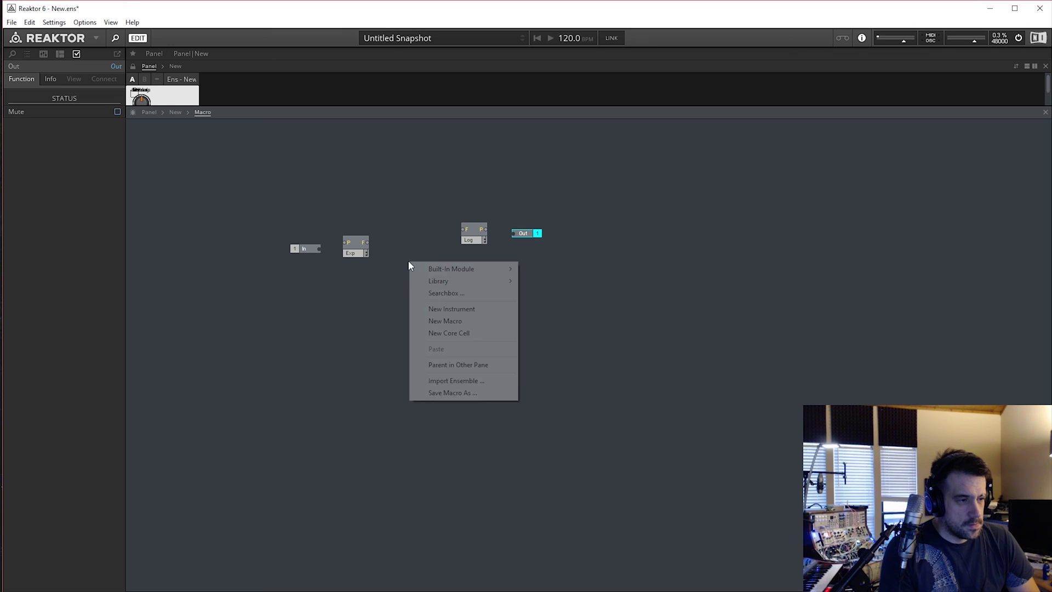
click(436, 294)
text(mul)
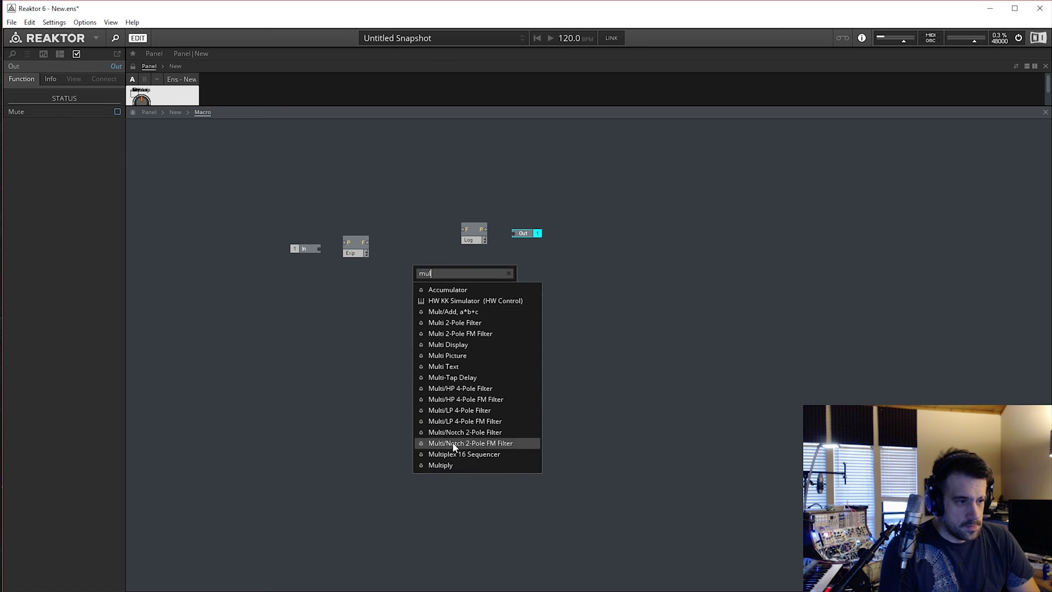
click(441, 465)
drag(412, 273, 412, 241)
drag(320, 248, 345, 243)
drag(367, 242, 512, 233)
right_click(406, 233)
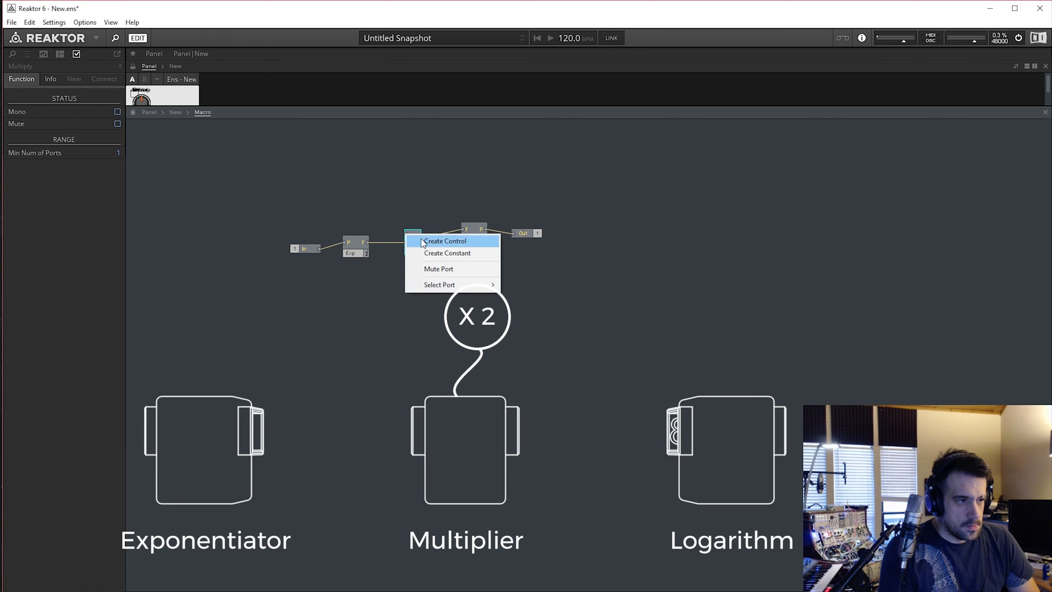
Step: Create a Mult fader on Multiply's input with minimum 1, maximum 30 and step size 1
click(439, 241)
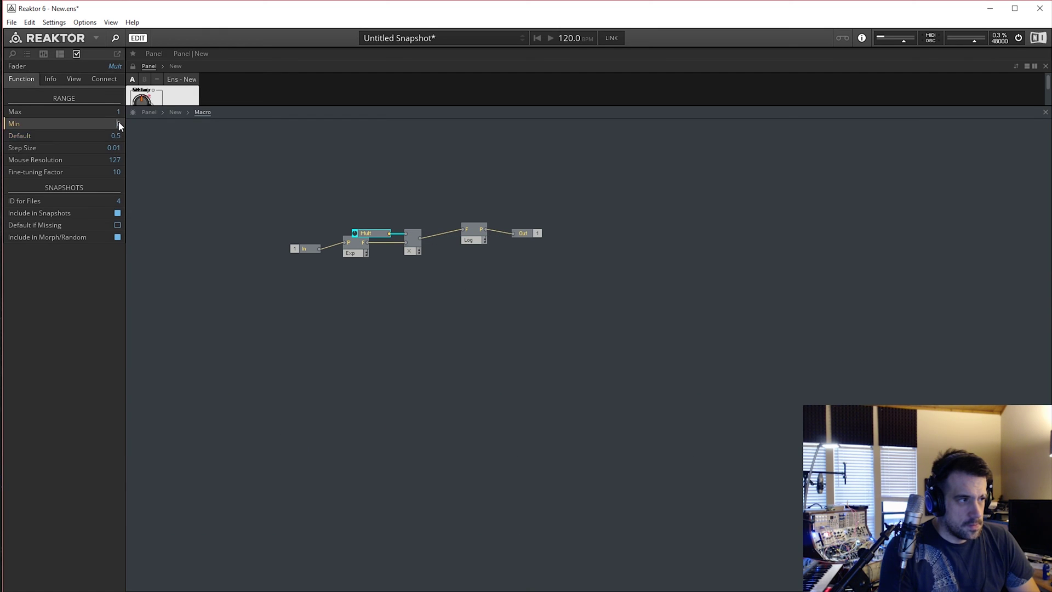
text(1.001)
double_click(118, 112)
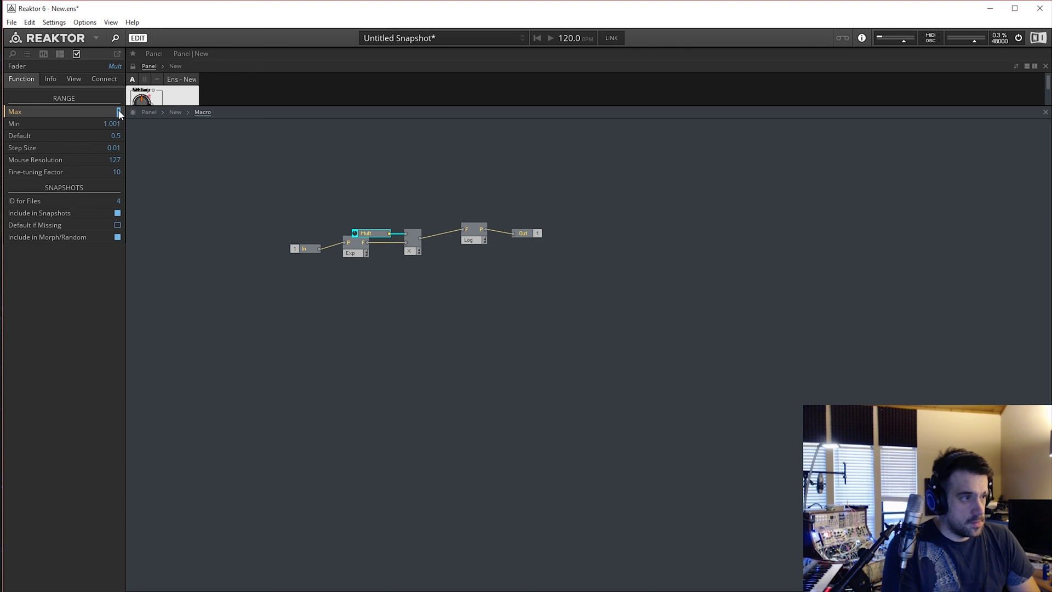
text(30)
click(114, 147)
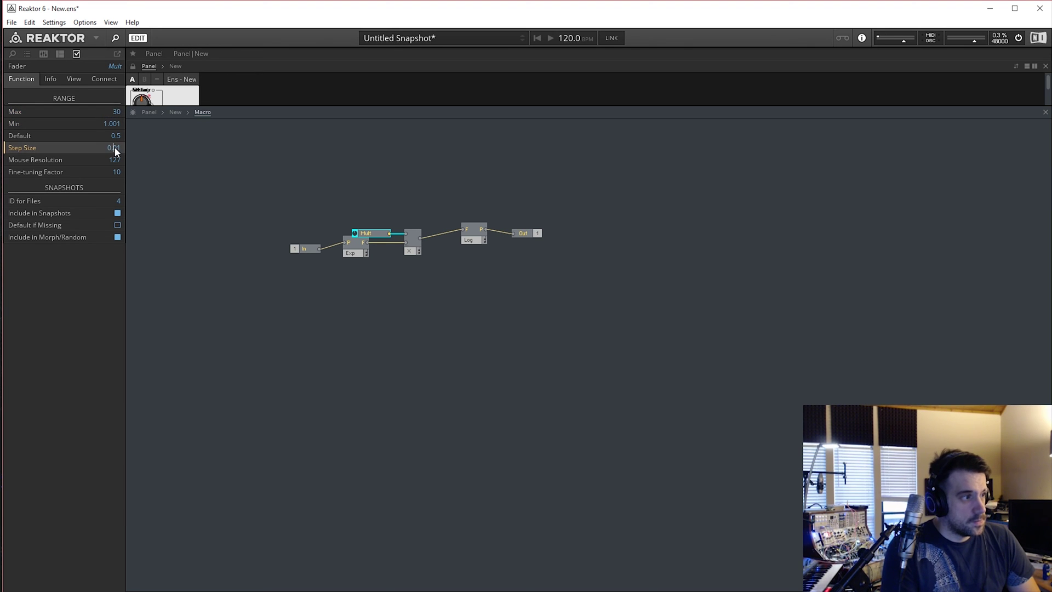
click(114, 123)
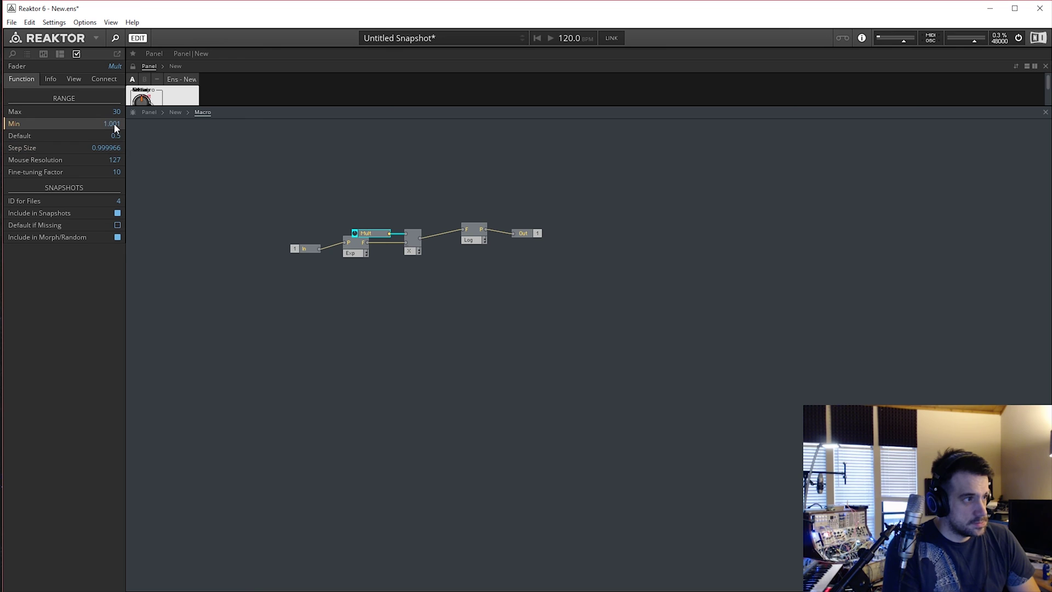
click(58, 160)
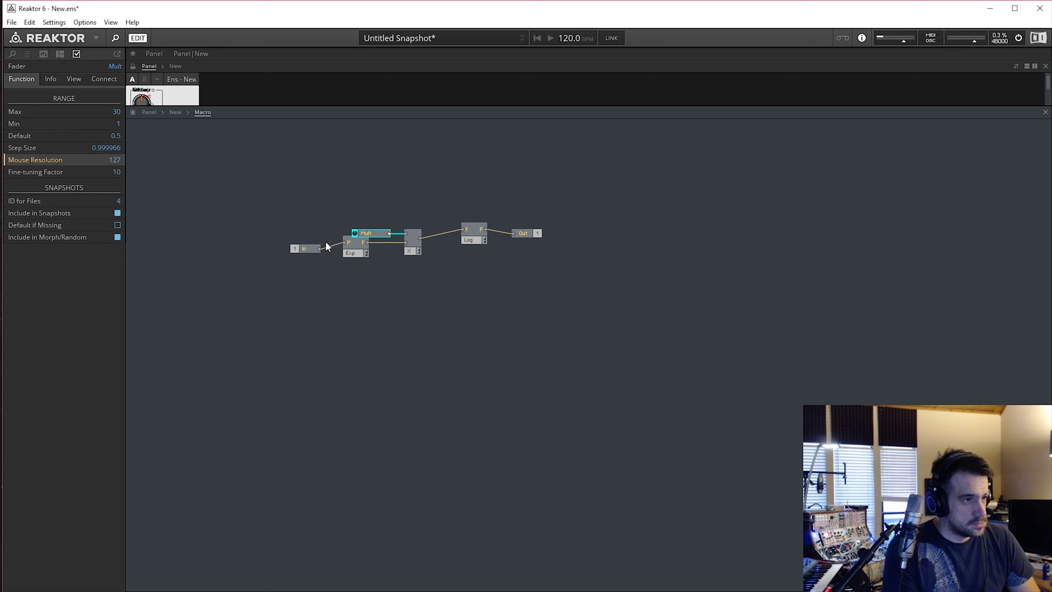
Step: Place the Mult fader above Multiply and return to the ensemble's top-level structure
drag(370, 238, 372, 209)
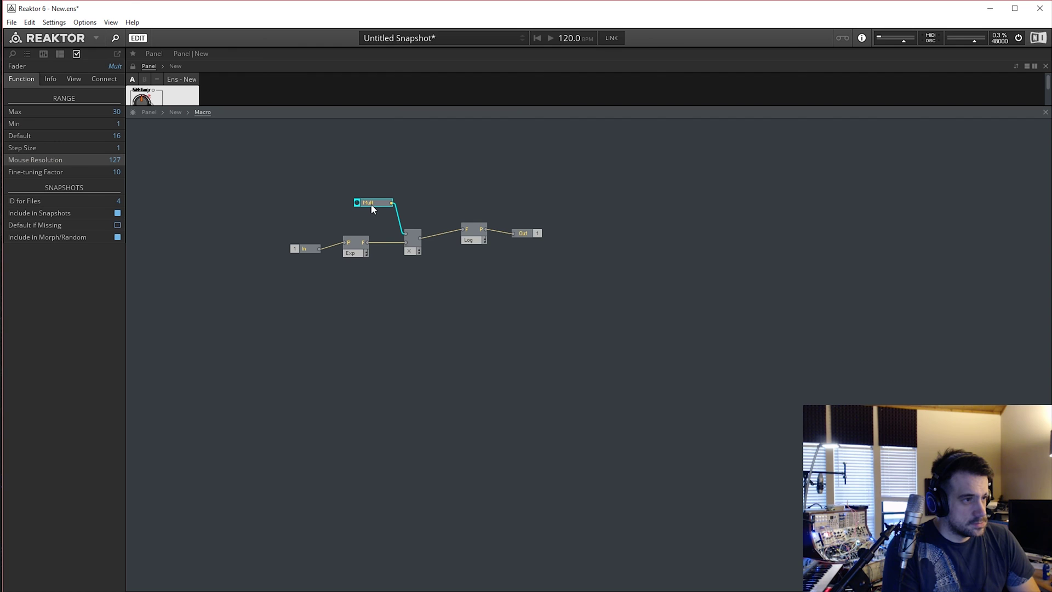
click(179, 112)
right_click(565, 237)
click(613, 269)
right_click(553, 323)
Step: Select the Macro and Sine partial pair and duplicate it
click(519, 167)
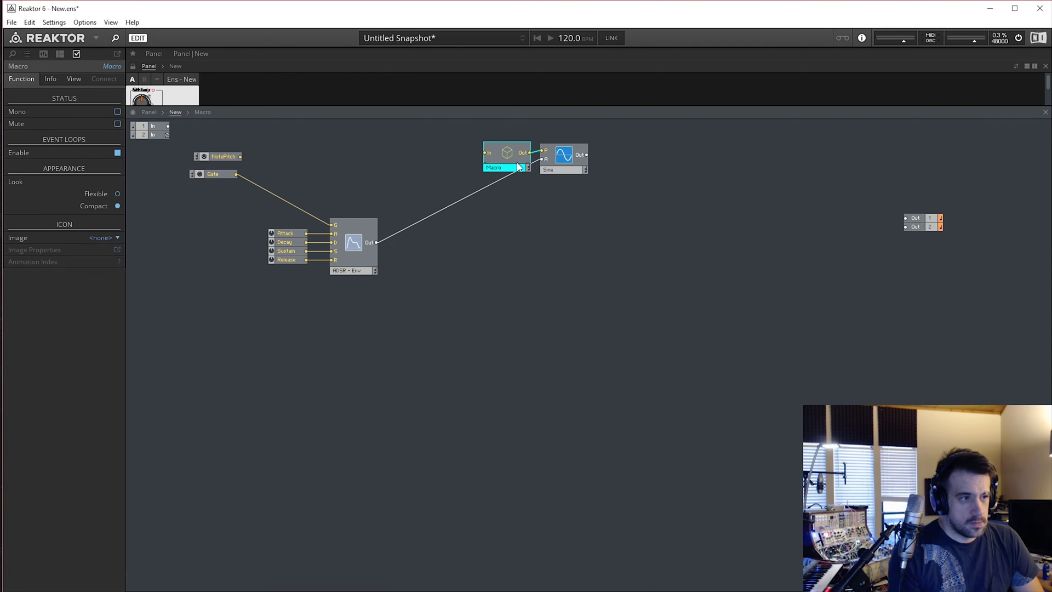
drag(240, 156, 485, 154)
key(ctrl+d)
key(ctrl+d)
key(ctrl+d)
key(ctrl+d)
key(ctrl+d)
key(ctrl+d)
key(ctrl+d)
key(ctrl+d)
key(ctrl+d)
key(ctrl+d)
key(ctrl+d)
key(ctrl+d)
key(ctrl+d)
key(ctrl+d)
key(ctrl+d)
key(ctrl+d)
key(ctrl+d)
Step: Move Out to the top right, add a Stereo Mixer and Level Mixers, and connect the Stereo Mixer to Out
drag(928, 220, 985, 139)
right_click(850, 248)
click(877, 274)
key(ctrl+d)
key(ctrl+d)
right_click(912, 209)
click(943, 247)
drag(962, 161, 985, 148)
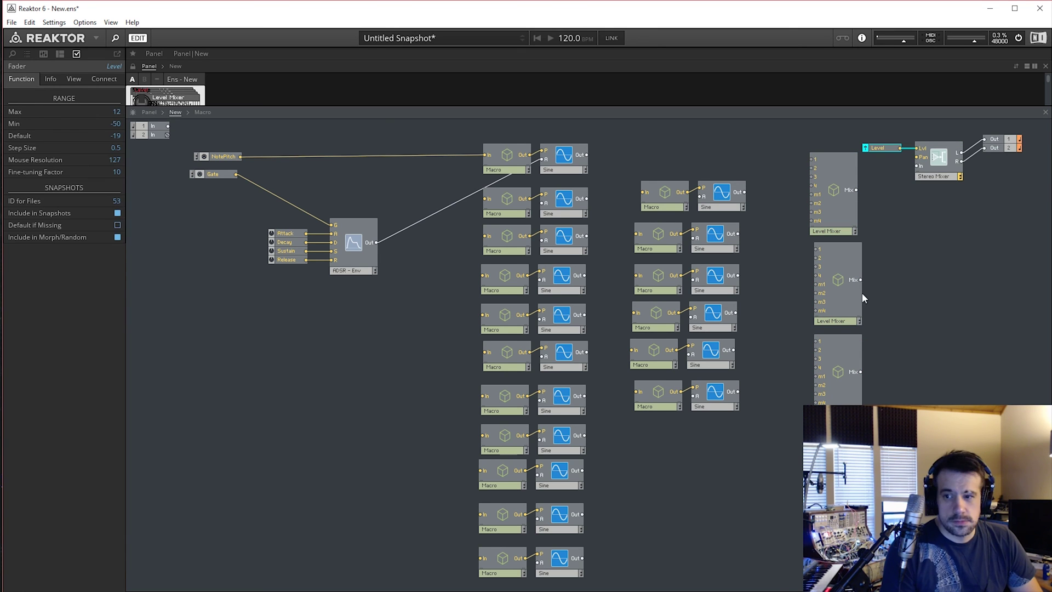
Step: Wire the Sine outputs into the Level Mixers and delete the extra Macro/Sine pair
click(862, 292)
drag(586, 155, 811, 159)
drag(738, 275, 814, 258)
drag(584, 435, 813, 349)
drag(736, 313, 768, 364)
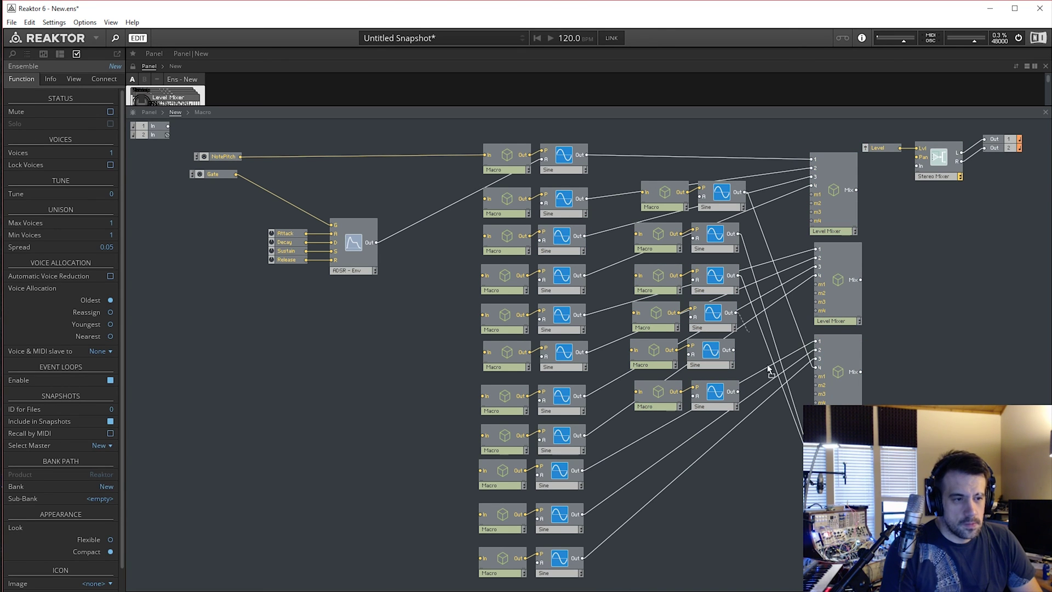
key(Delete)
Step: Place NotePitch beside Gate and wire it into the Macro inputs
drag(219, 156, 334, 171)
drag(354, 171, 485, 275)
drag(355, 171, 484, 558)
drag(354, 172, 637, 233)
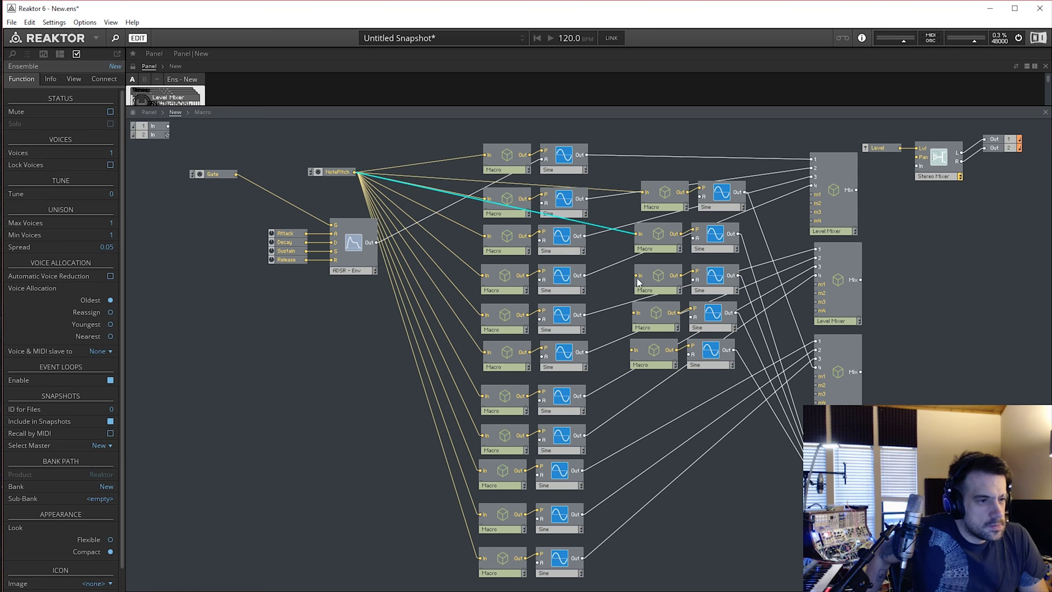
Step: Wire the envelope output into each Sine's amplitude input
drag(656, 315, 634, 315)
click(565, 235)
drag(377, 242, 542, 280)
drag(377, 243, 542, 400)
drag(377, 242, 691, 317)
drag(856, 190, 854, 192)
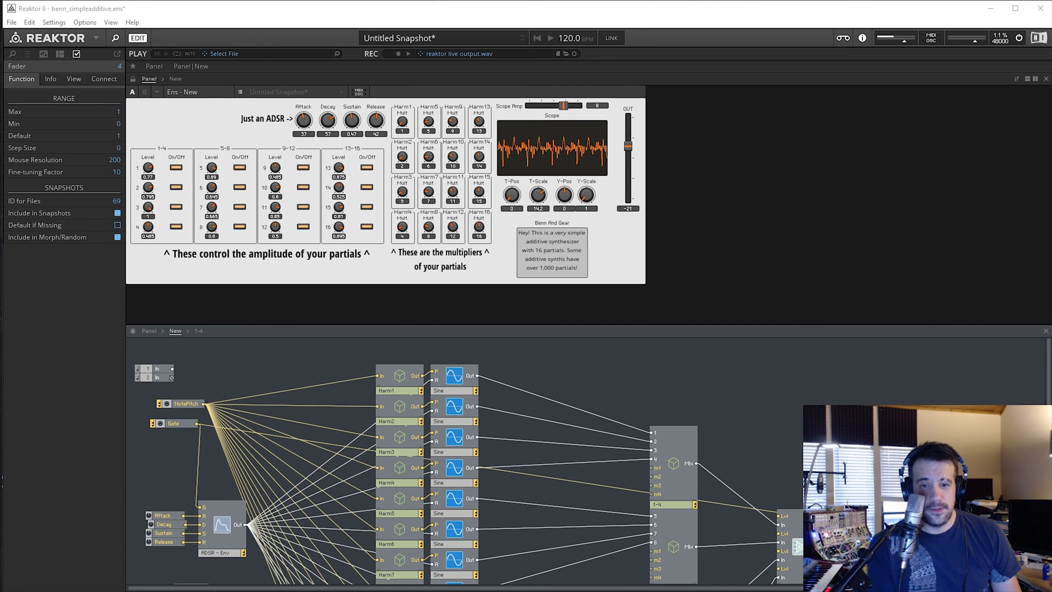
Step: Replay the melodica sample from the start in Media Player, then start a new Reaktor recording
drag(641, 298, 661, 196)
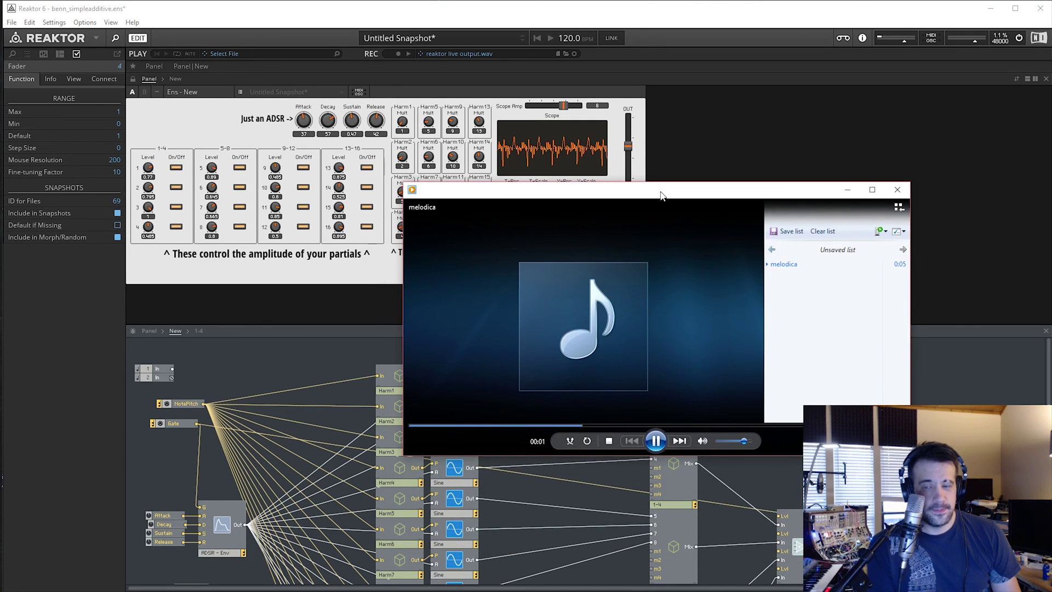
click(656, 440)
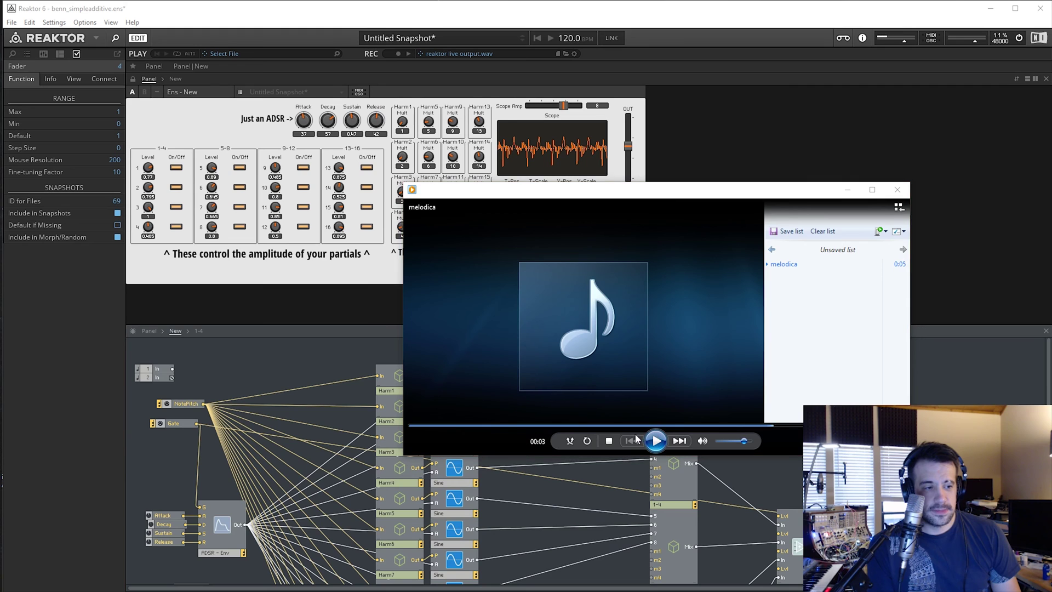
click(605, 425)
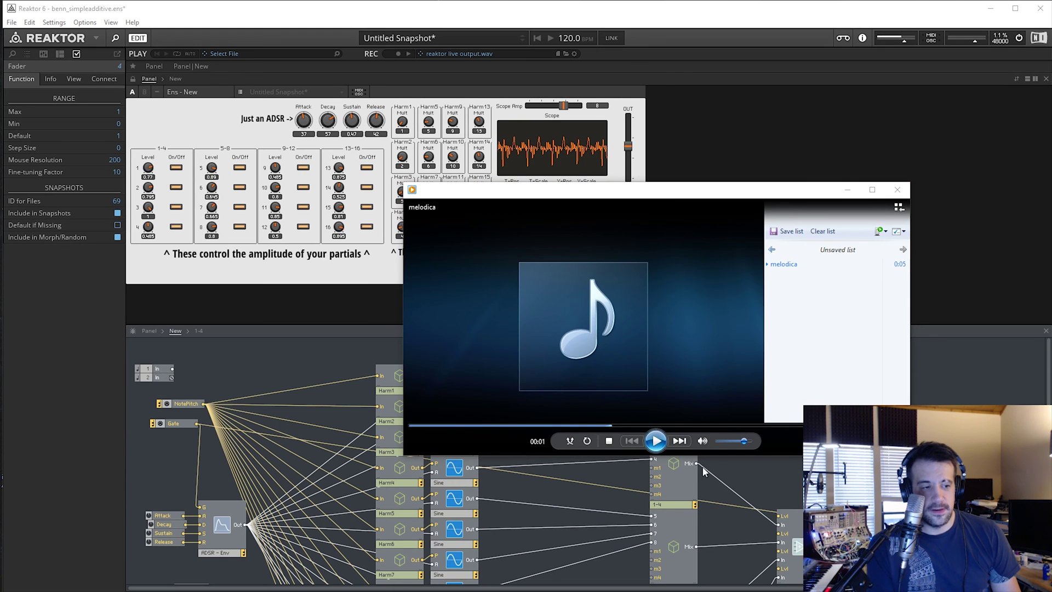
click(656, 442)
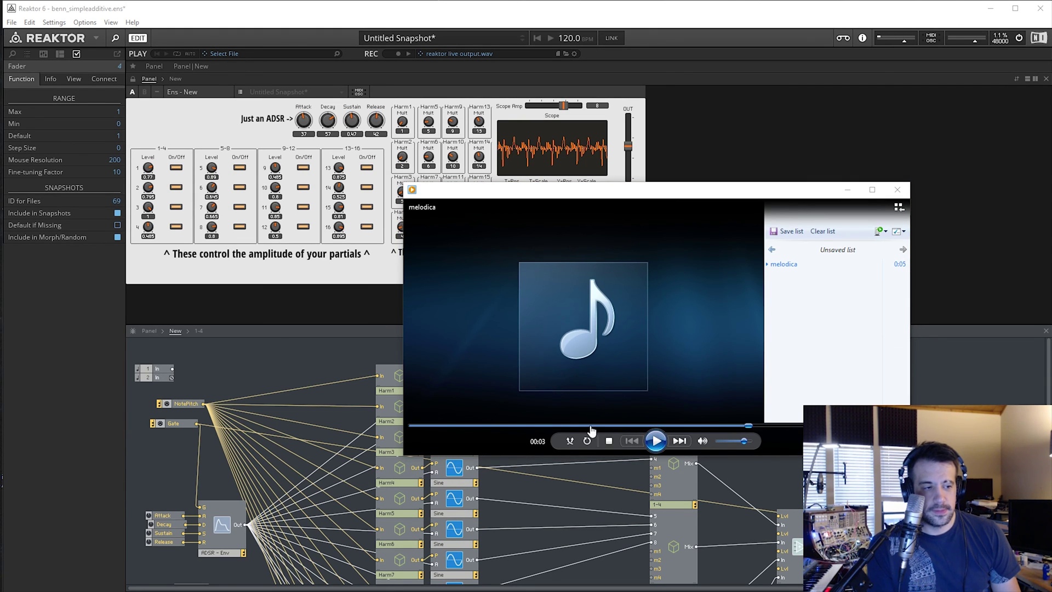
click(592, 425)
click(656, 441)
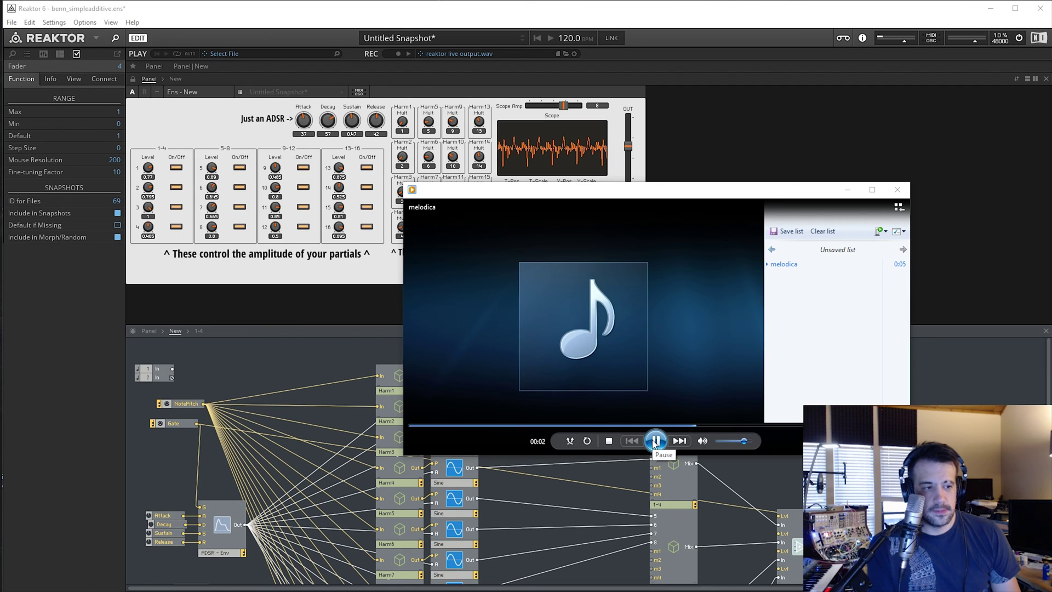
click(397, 54)
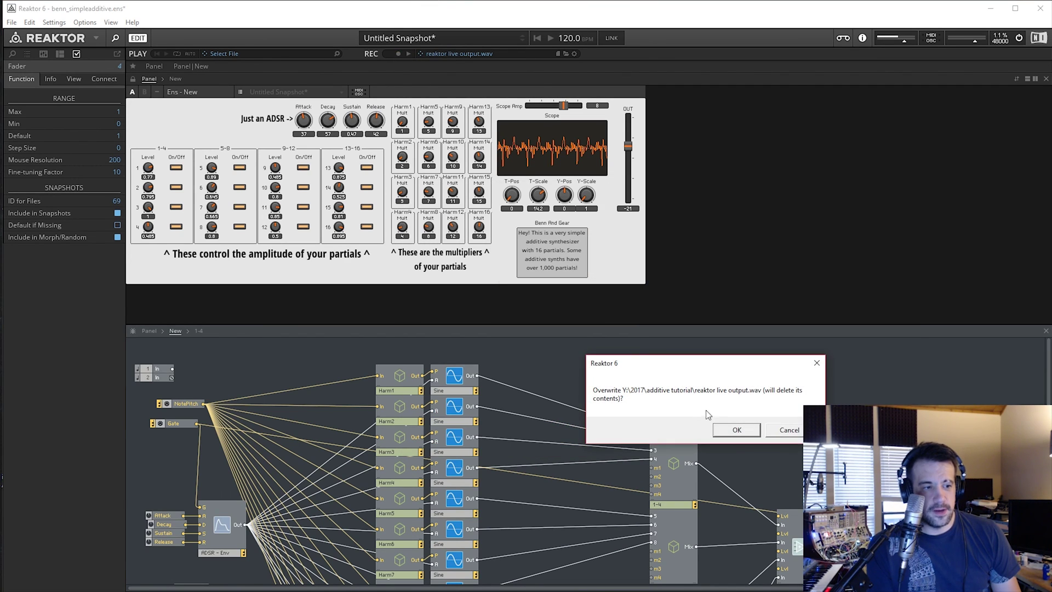
Step: Overwrite reaktor live output.wav, start recording the synth output, and play the melodica sample
click(737, 429)
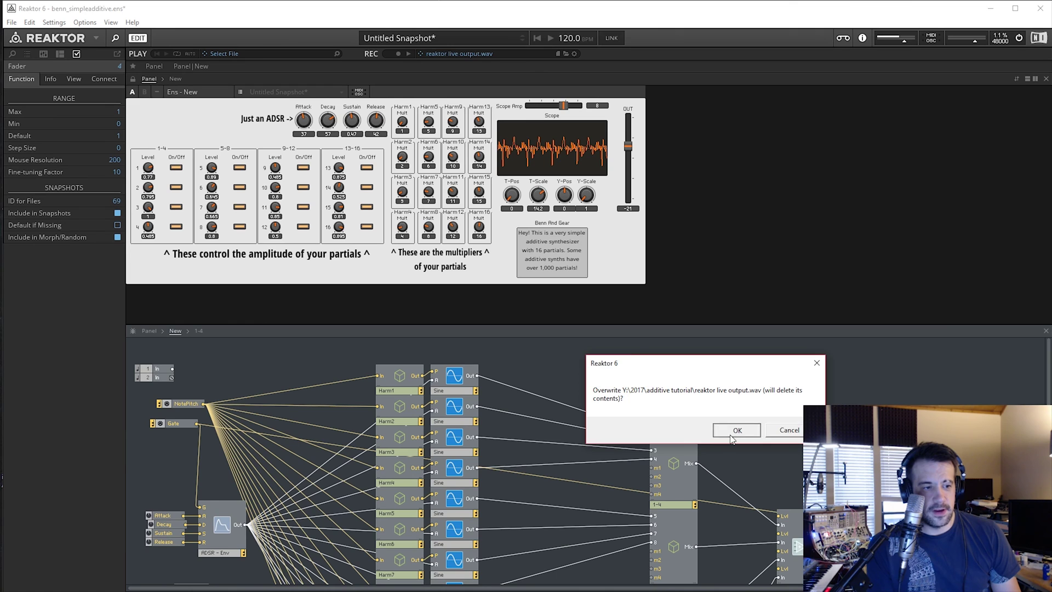
click(409, 53)
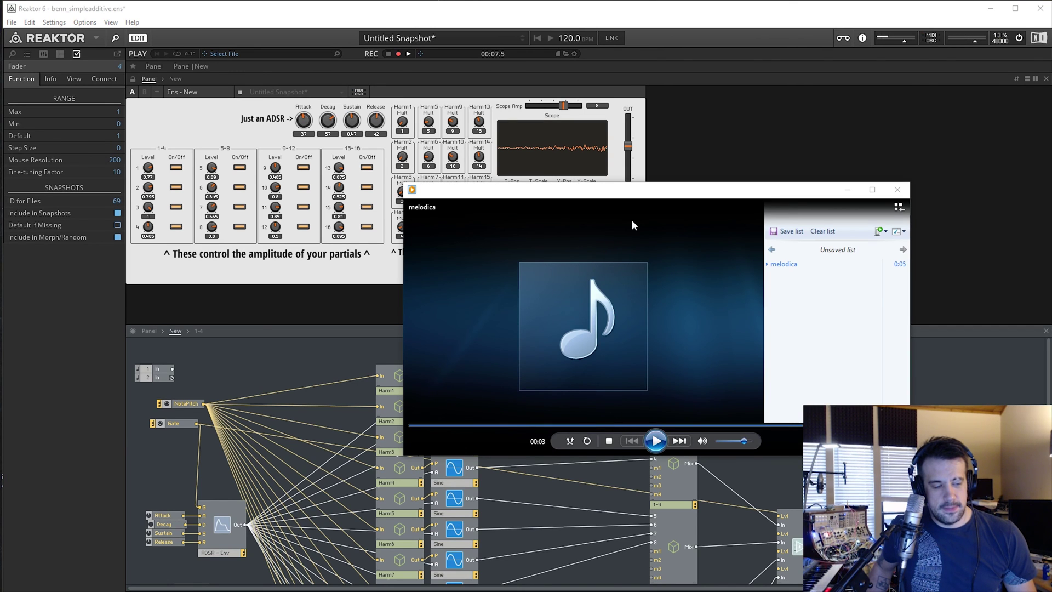
click(656, 442)
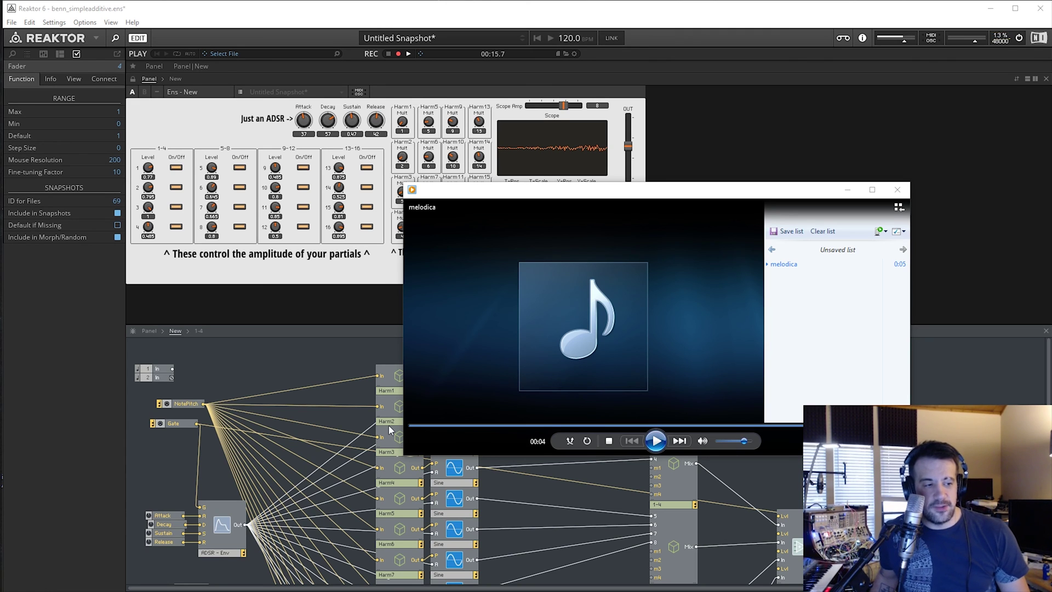
Step: Rewind and replay the melodica sample for comparison, pausing and resuming it
click(411, 426)
click(655, 440)
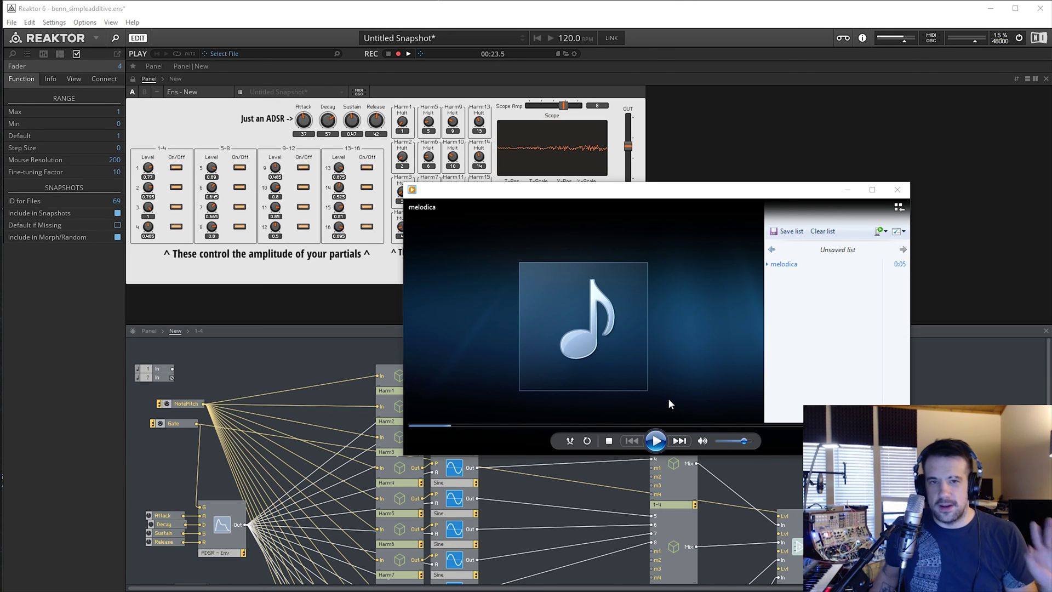
click(660, 446)
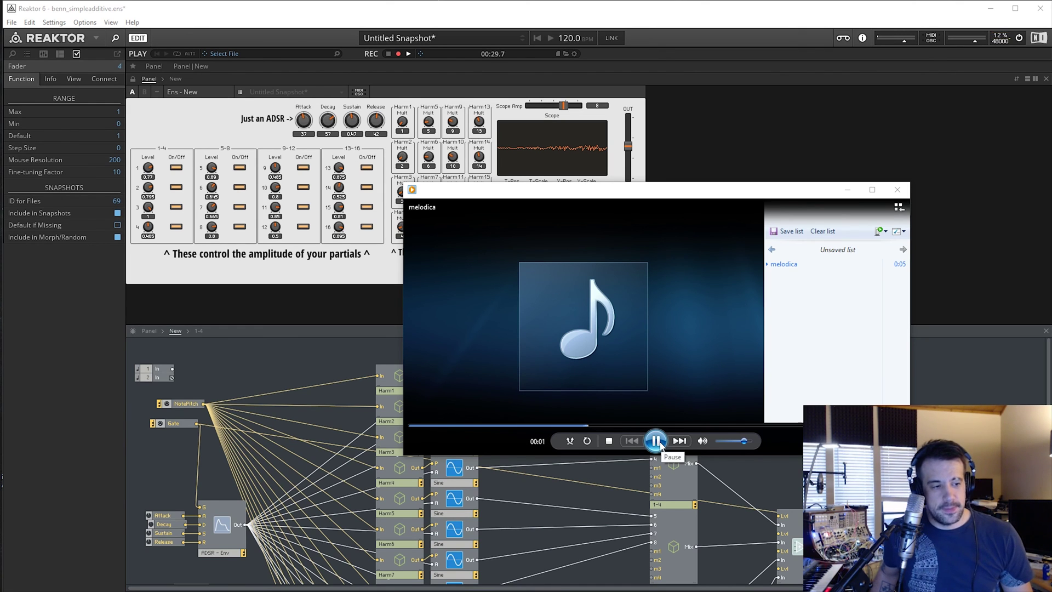
click(662, 445)
click(662, 445)
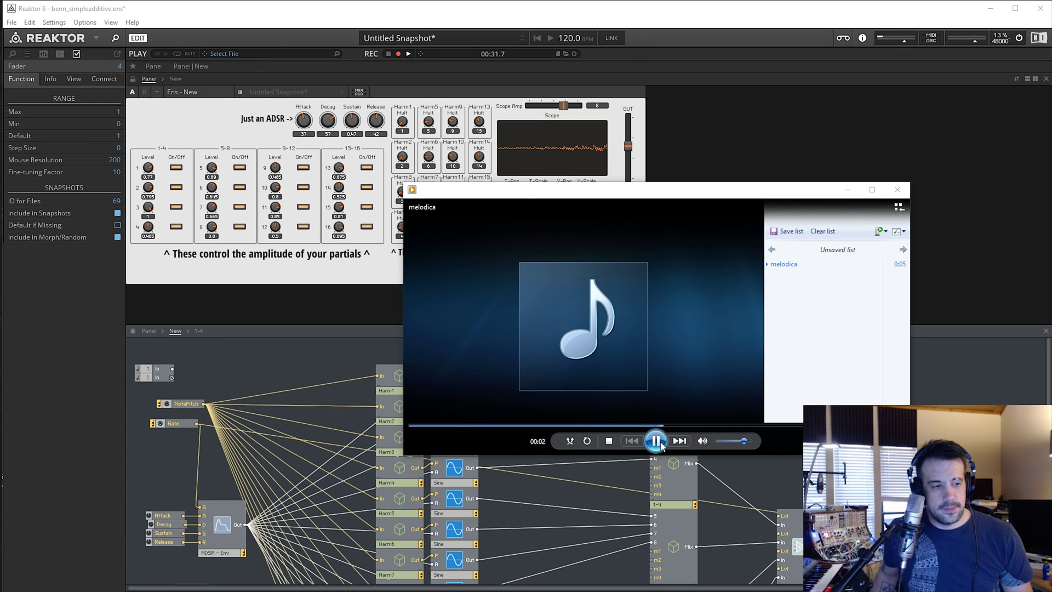
click(662, 445)
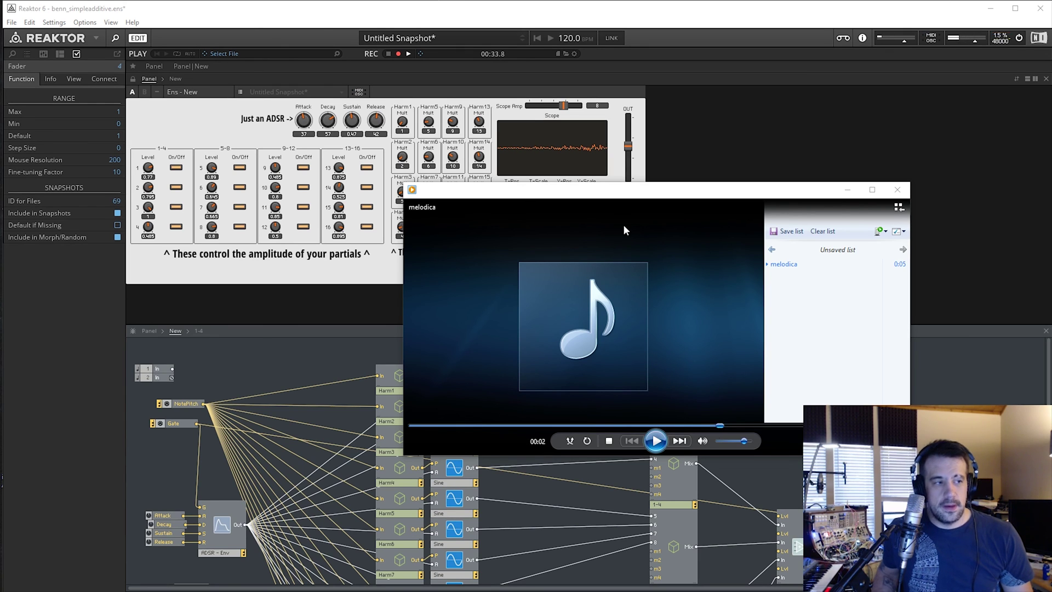